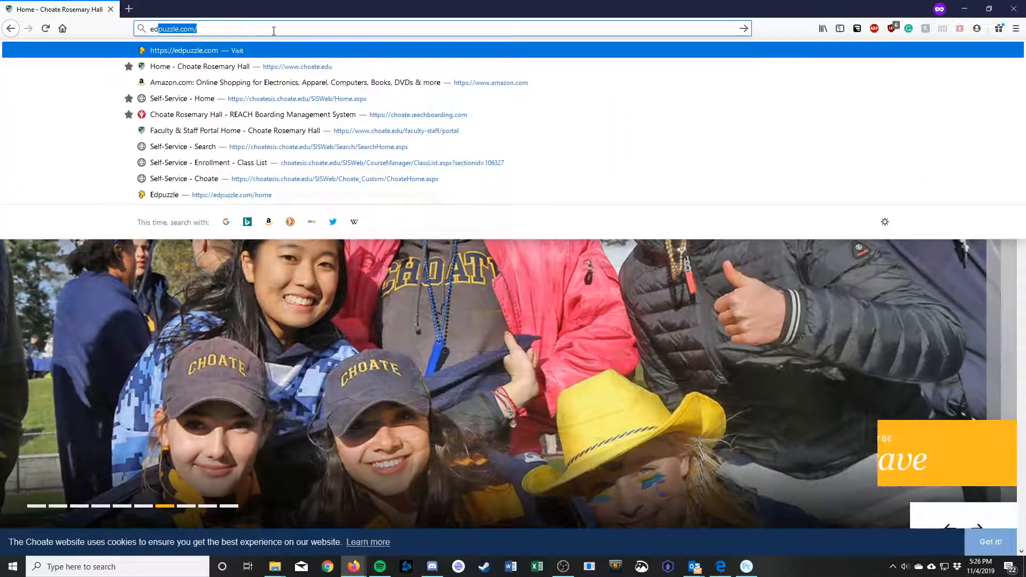
Step: Load edpuzzle.com in the Firefox address bar
{"action": "key", "text": "Return"}
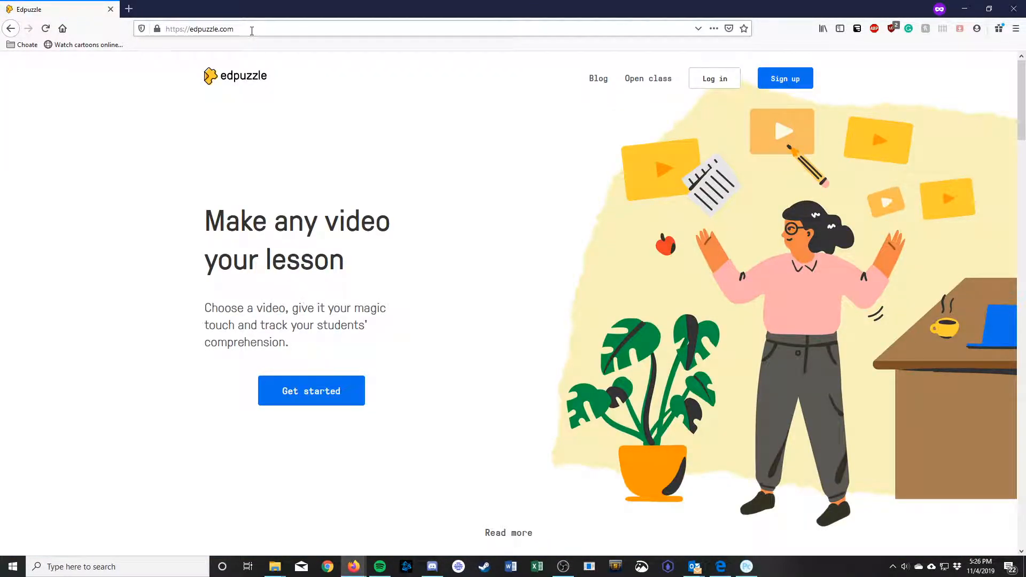
Step: Log in to Edpuzzle as a teacher with Google, entering the account e-mail and password
{"action": "left_click", "coordinate": [714, 79]}
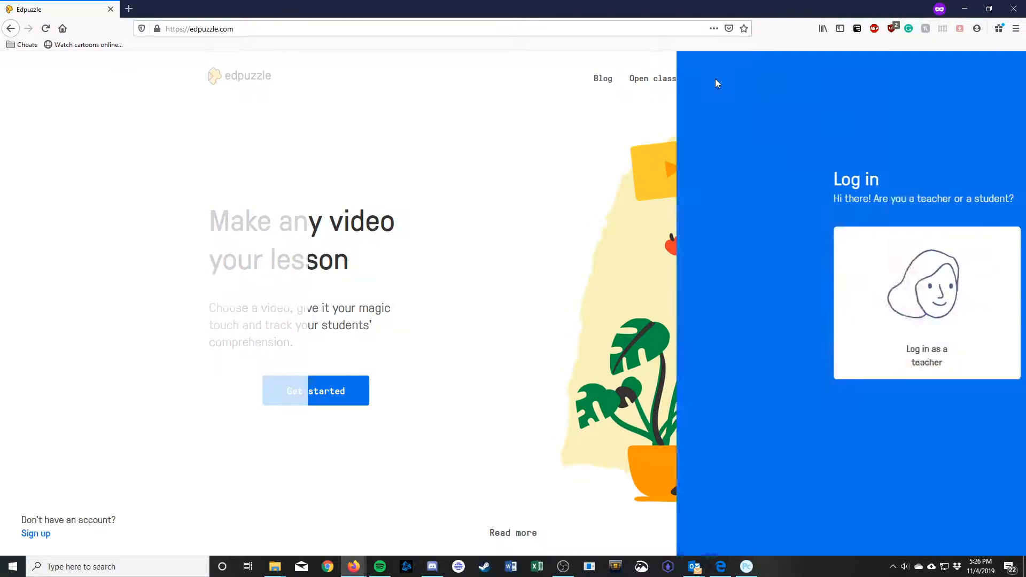
{"action": "left_click", "coordinate": [607, 296]}
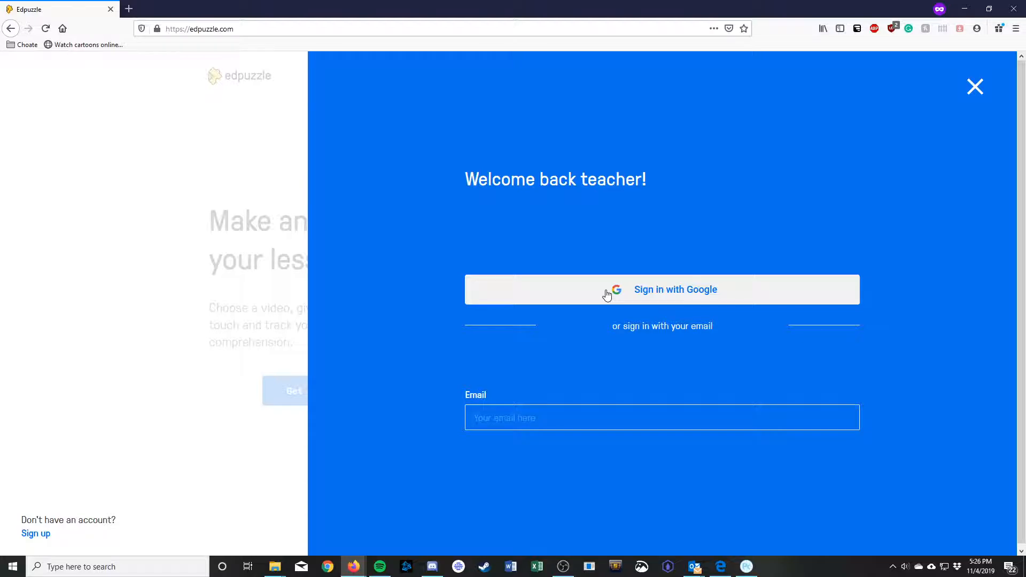
{"action": "left_click", "coordinate": [607, 294]}
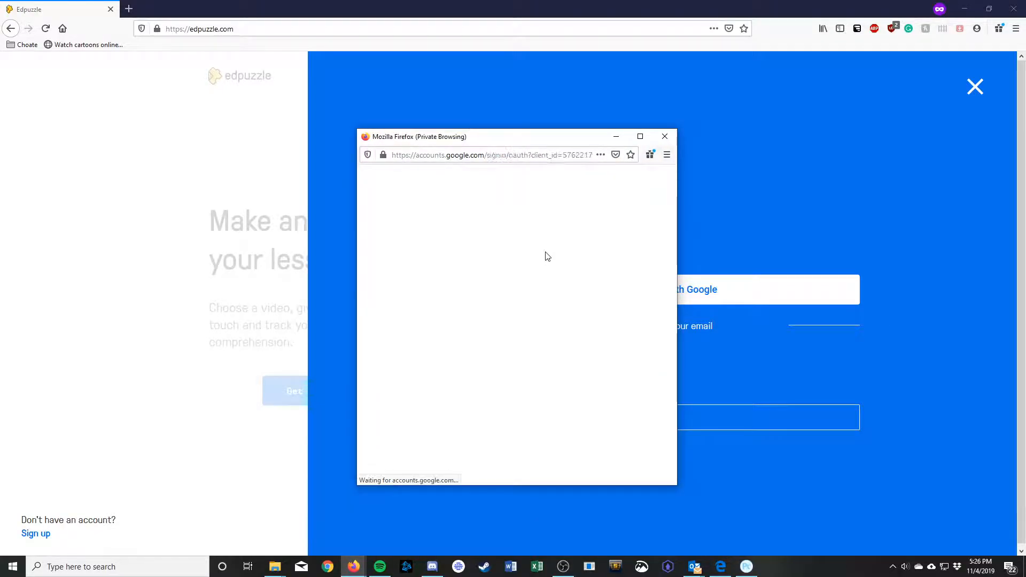
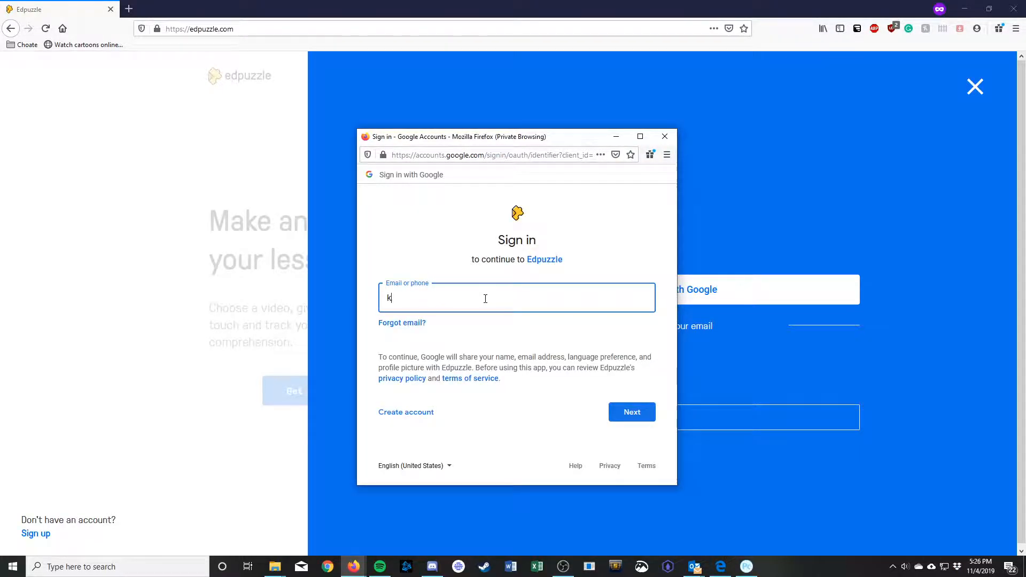
{"action": "left_click", "coordinate": [646, 412]}
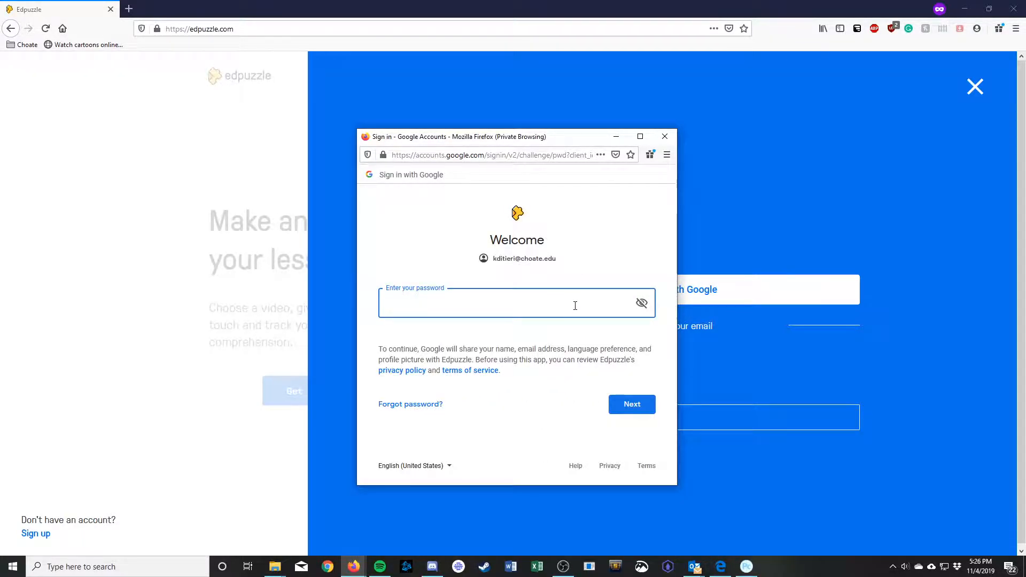
{"action": "type", "text": "•••••••••••"}
{"action": "key", "text": "Return"}
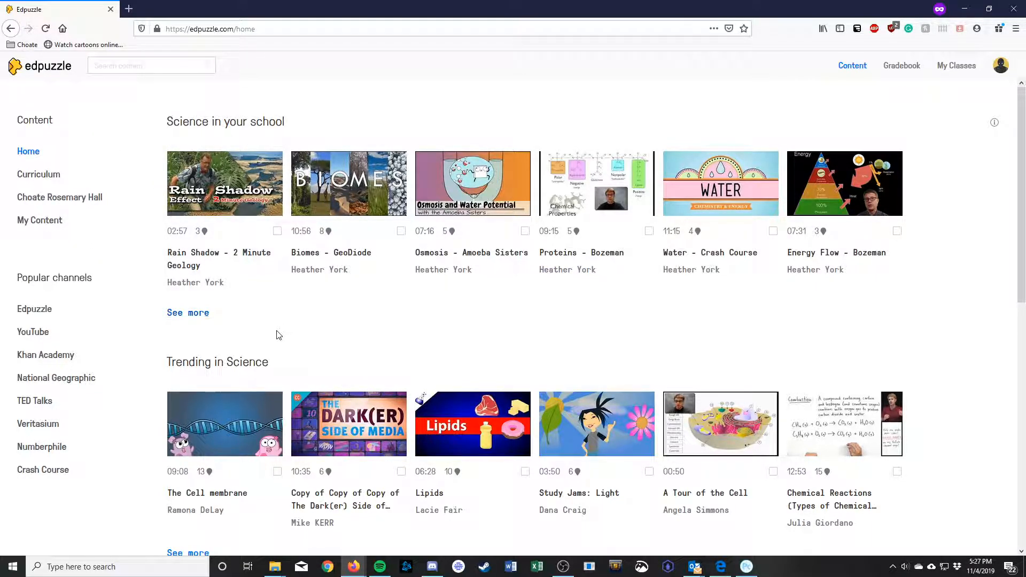
Step: Open the Choate Rosemary Hall school content and view all its science videos
{"action": "left_click_drag", "start_coordinate": [291, 125], "coordinate": [170, 135]}
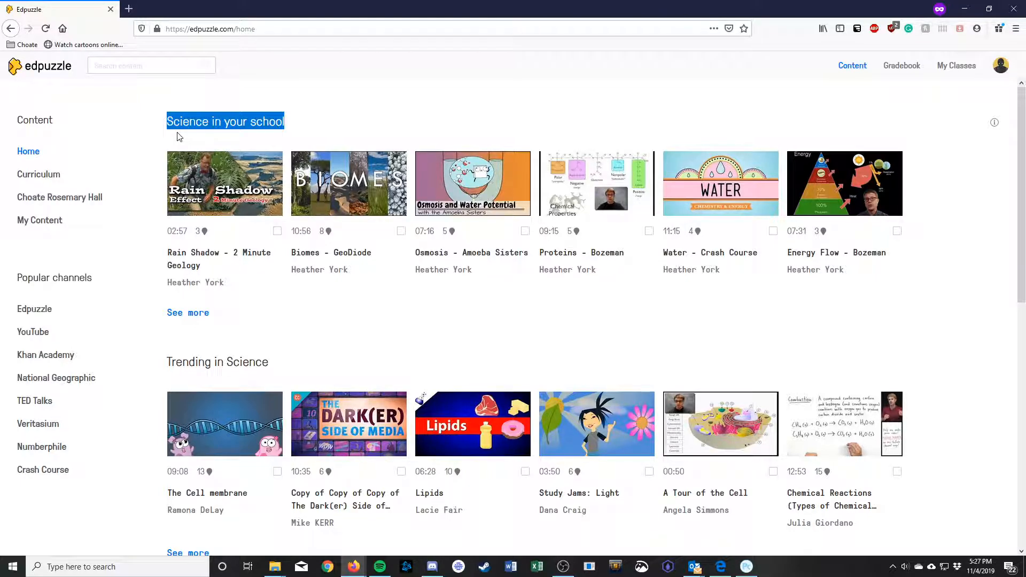
{"action": "left_click", "coordinate": [72, 199]}
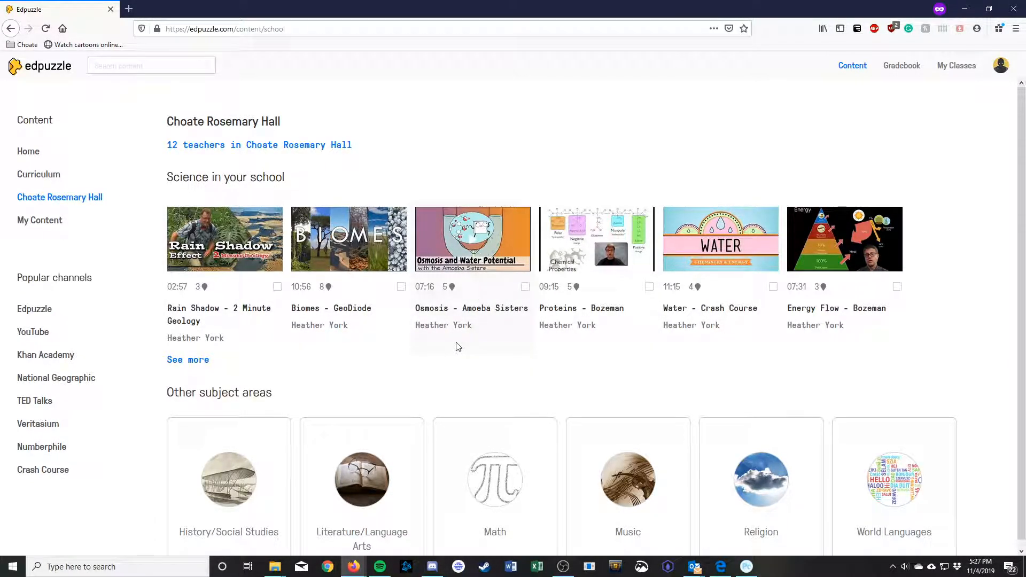
{"action": "left_click", "coordinate": [196, 361]}
{"action": "scroll", "coordinate": [339, 339], "scroll_direction": "down", "scroll_amount": 8}
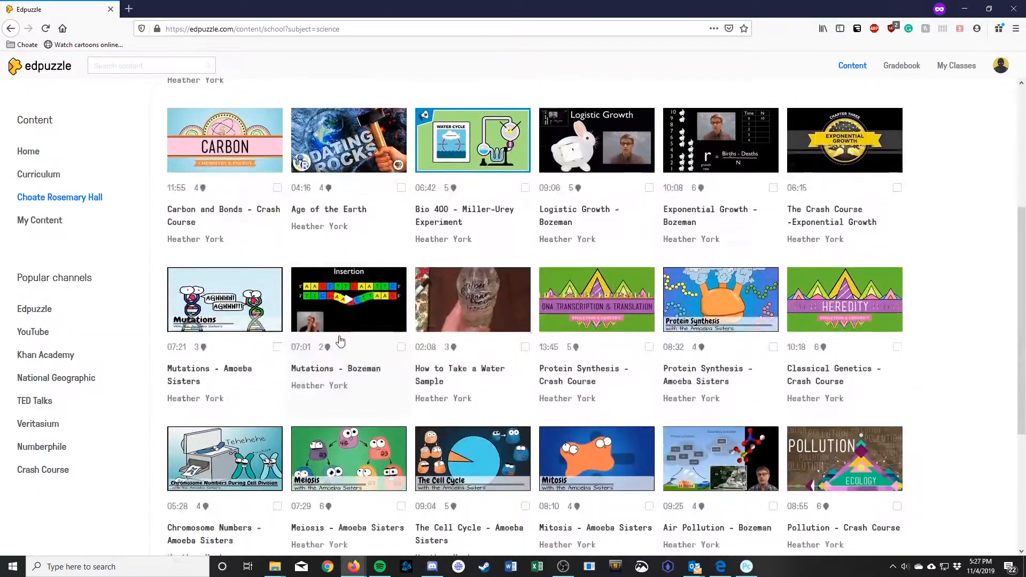
{"action": "key", "text": "alt+Left"}
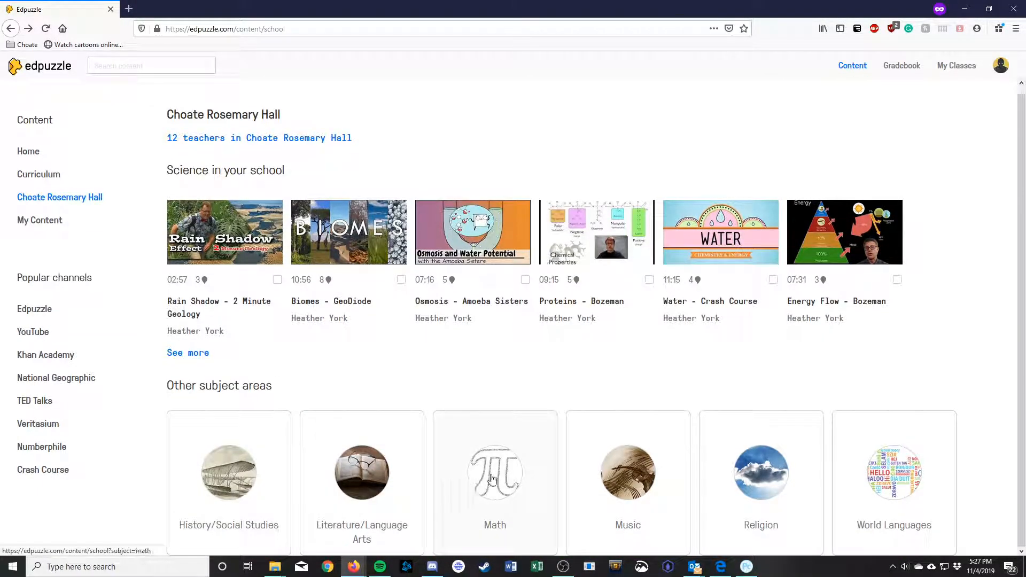
Step: Browse the Literature/Language Arts and History/Social Studies collections, then return to the school page
{"action": "left_click", "coordinate": [376, 509]}
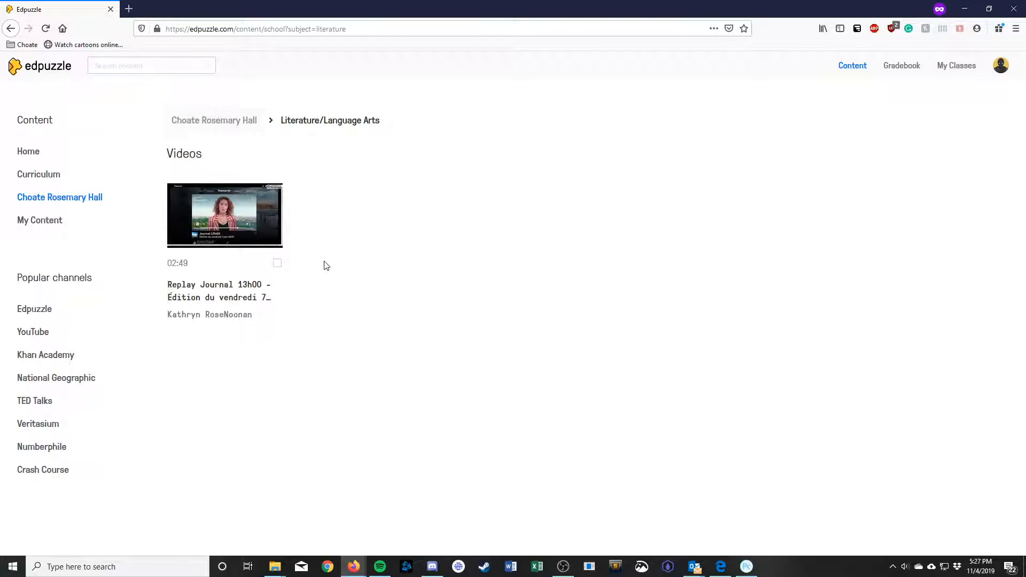
{"action": "key", "text": "alt+Left"}
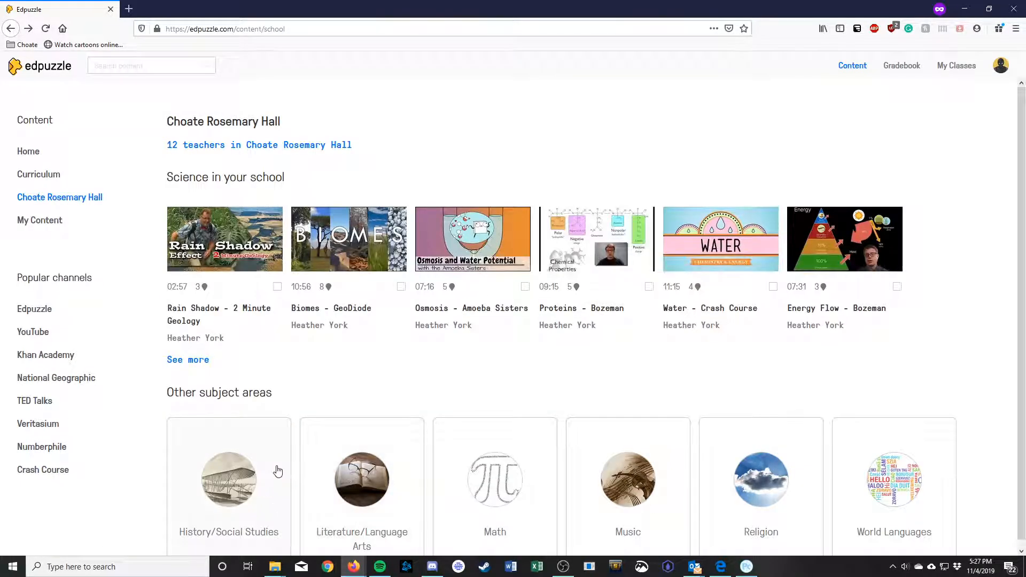
{"action": "left_click", "coordinate": [274, 470]}
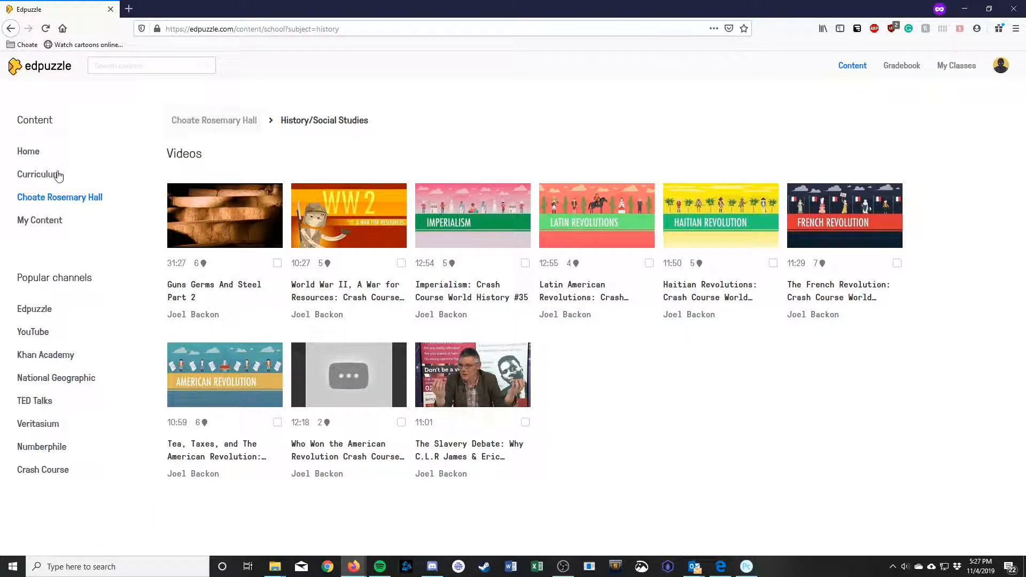
{"action": "left_click", "coordinate": [97, 210]}
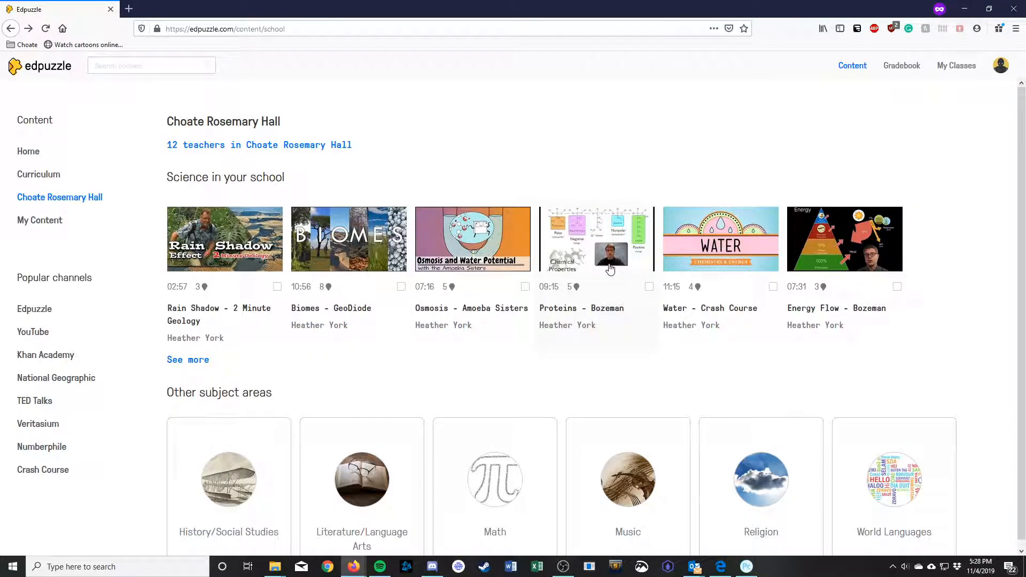
Step: Search the YouTube channel in Edpuzzle for 'mitochondria' videos
{"action": "left_click", "coordinate": [34, 332]}
{"action": "left_click", "coordinate": [368, 126]}
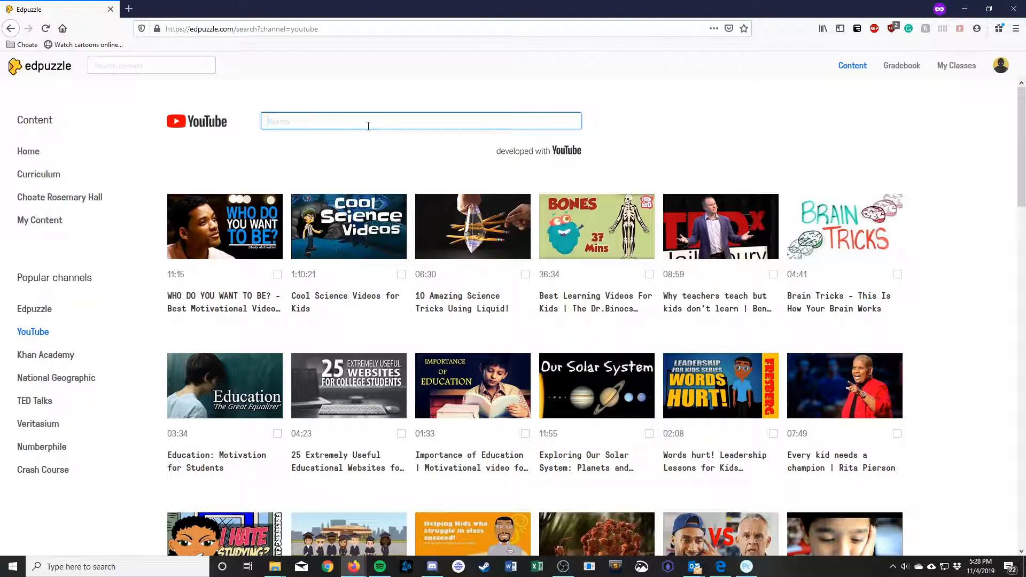
{"action": "type", "text": "mitoc"}
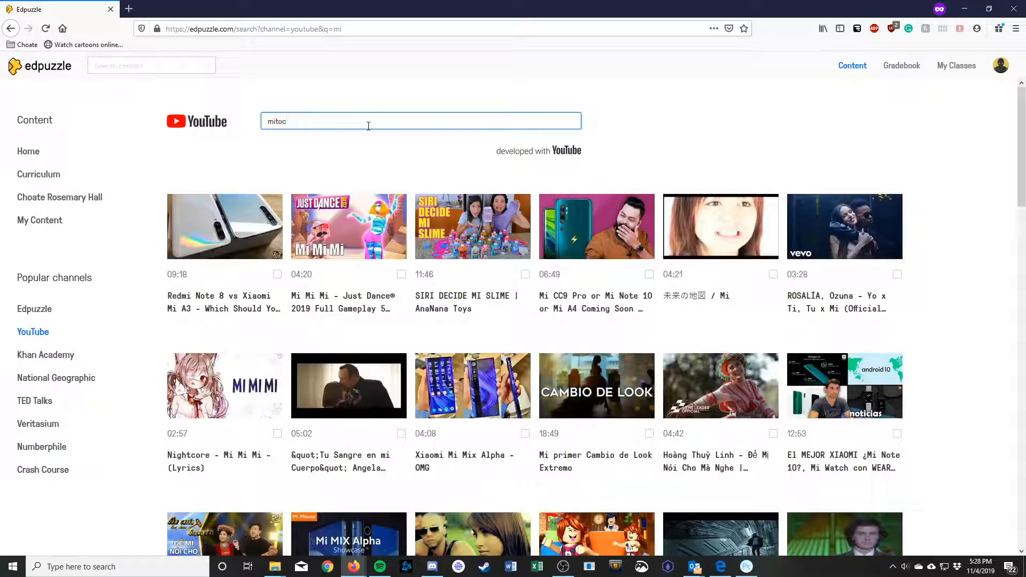
{"action": "type", "text": "hon"}
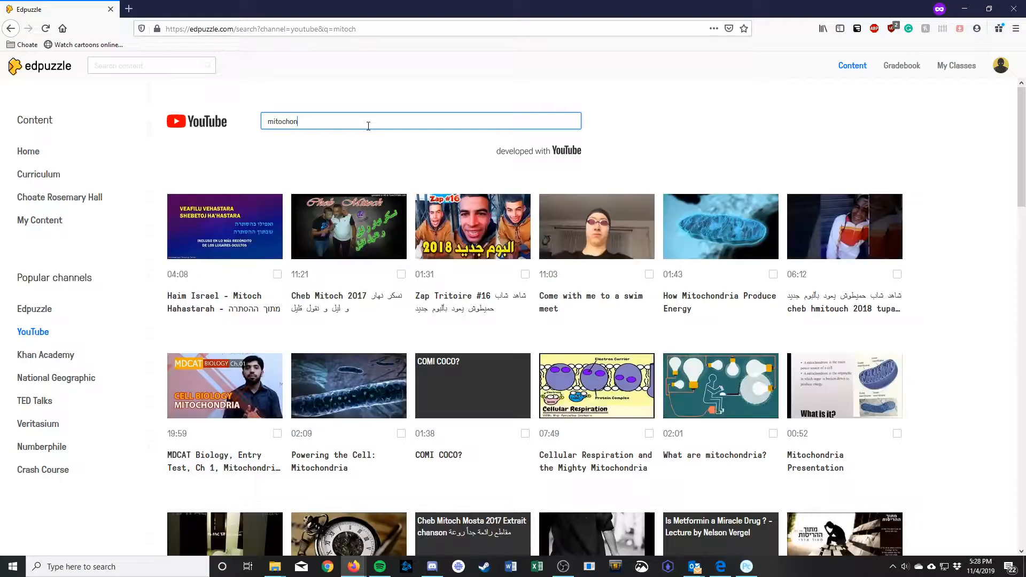
{"action": "type", "text": "dria"}
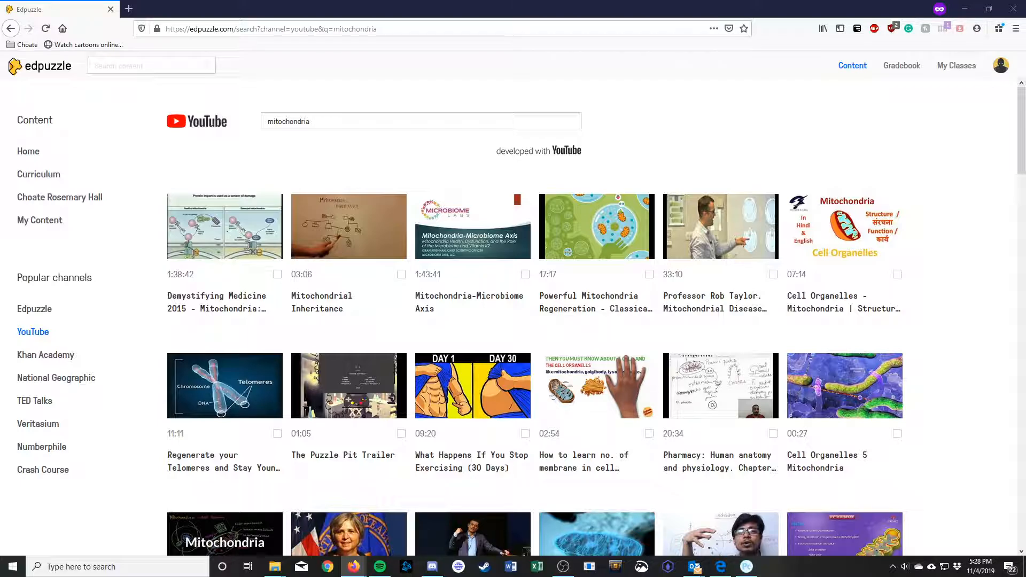
{"action": "left_click", "coordinate": [276, 29]}
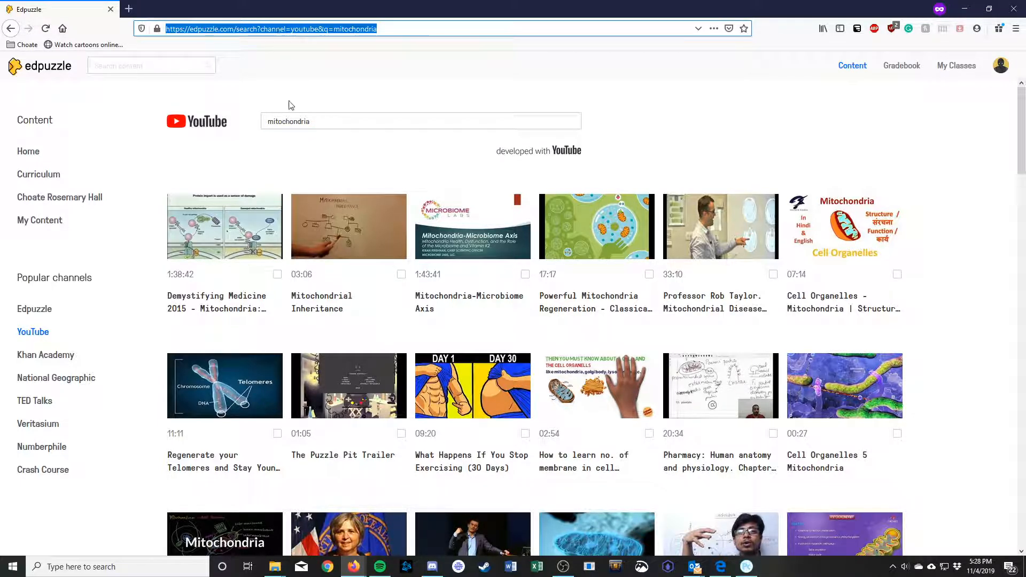
Step: Paste the Law Of Sines Part 1 YouTube link into the search to open it, zoomed to 133%
{"action": "left_click", "coordinate": [333, 123]}
{"action": "double_click", "coordinate": [334, 122]}
{"action": "type", "text": "https://www.youtube.com/watch?v=HiWxXudOCa4"}
{"action": "key", "text": "Return"}
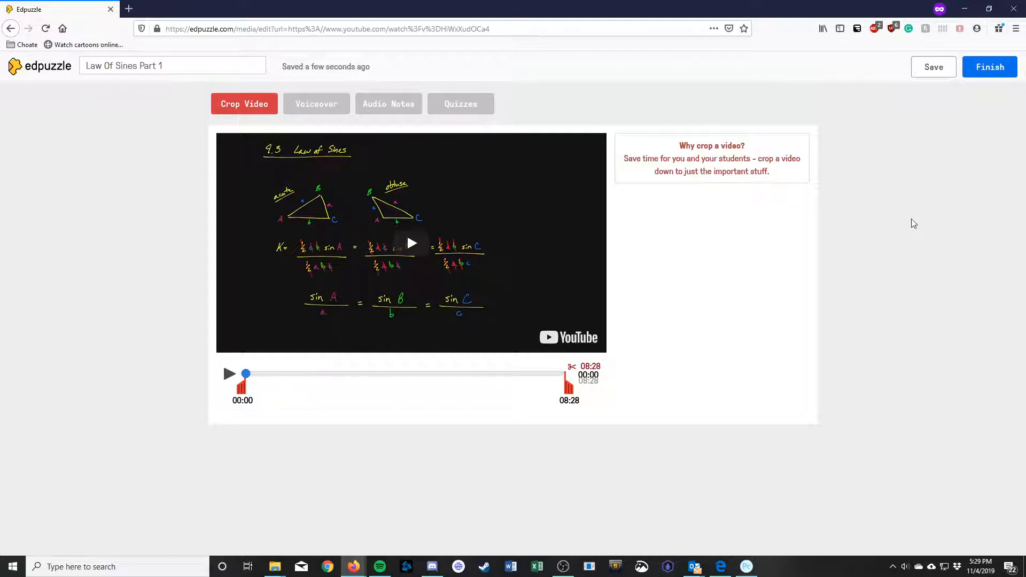
{"action": "key", "text": "ctrl+plus"}
{"action": "key", "text": "ctrl+plus"}
{"action": "key", "text": "ctrl+plus"}
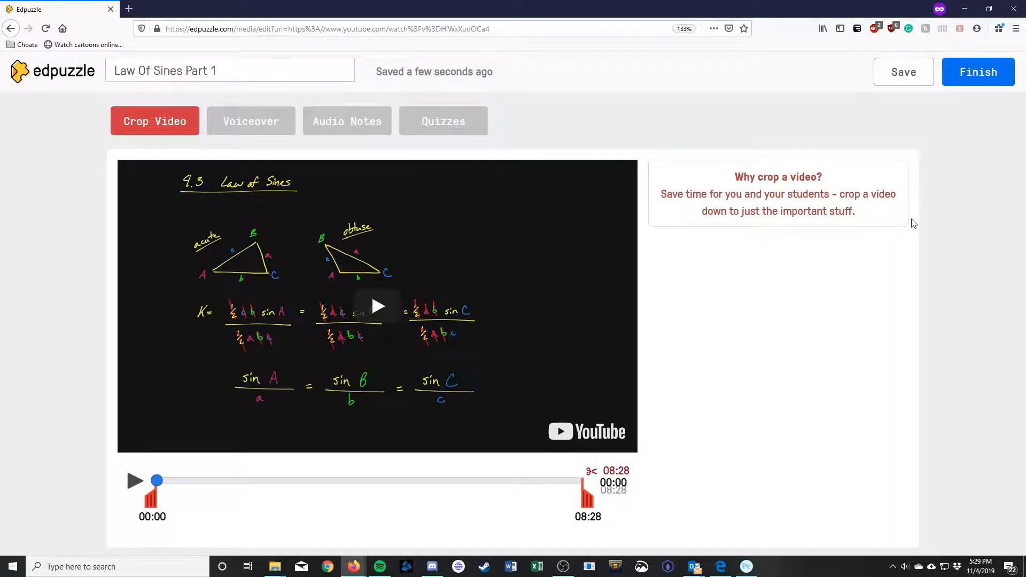
{"action": "key", "text": "ctrl+plus"}
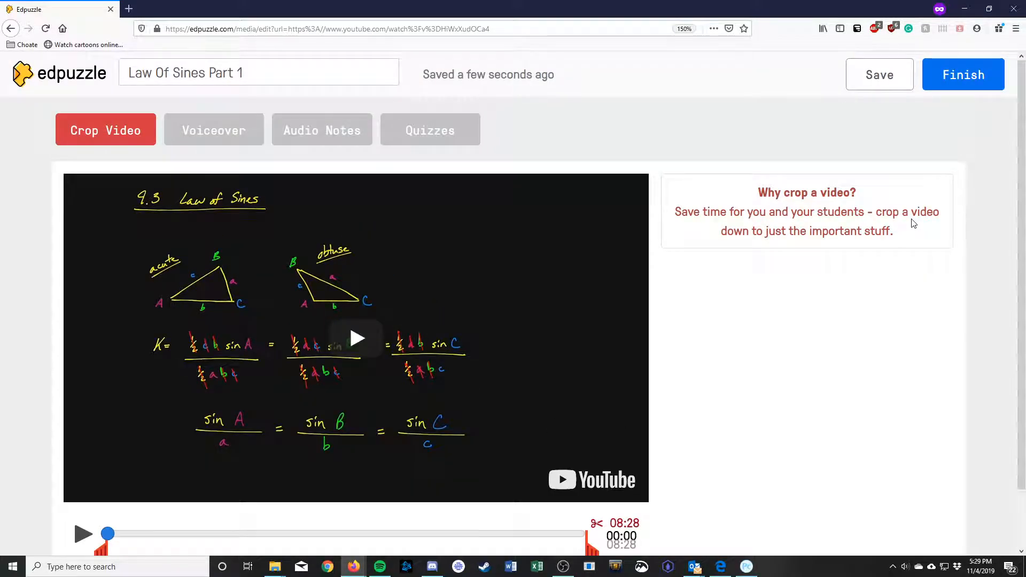
{"action": "key", "text": "ctrl+minus"}
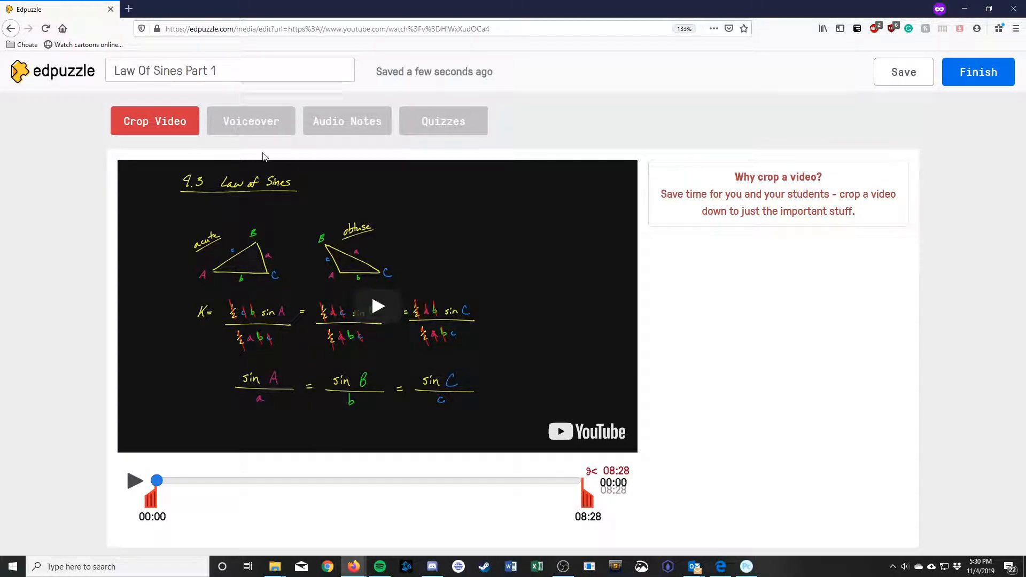
Step: Switch to Voiceover, test play and stop, and highlight the note about recording the whole video
{"action": "left_click", "coordinate": [265, 130]}
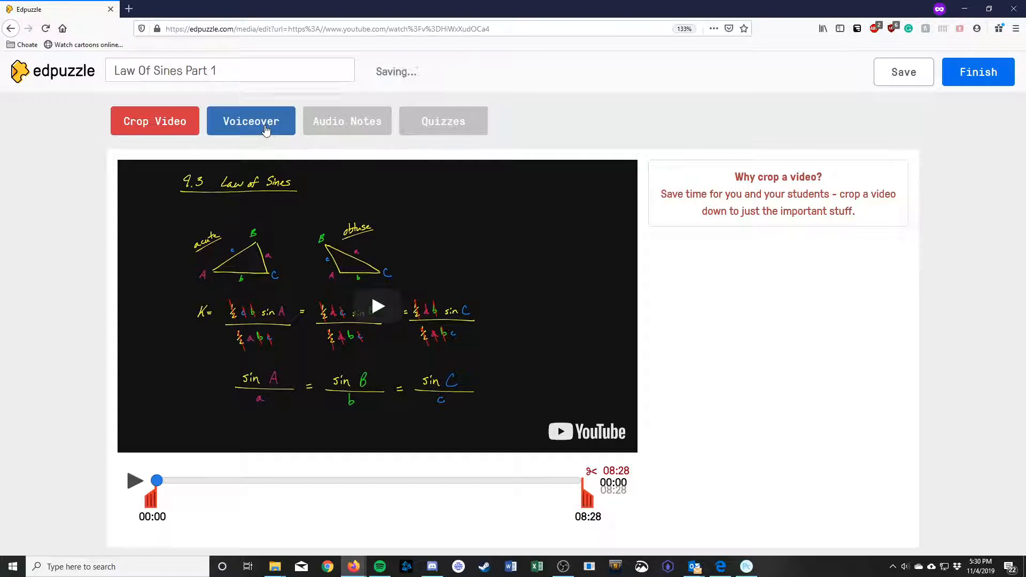
{"action": "left_click", "coordinate": [171, 481]}
{"action": "left_click", "coordinate": [171, 482]}
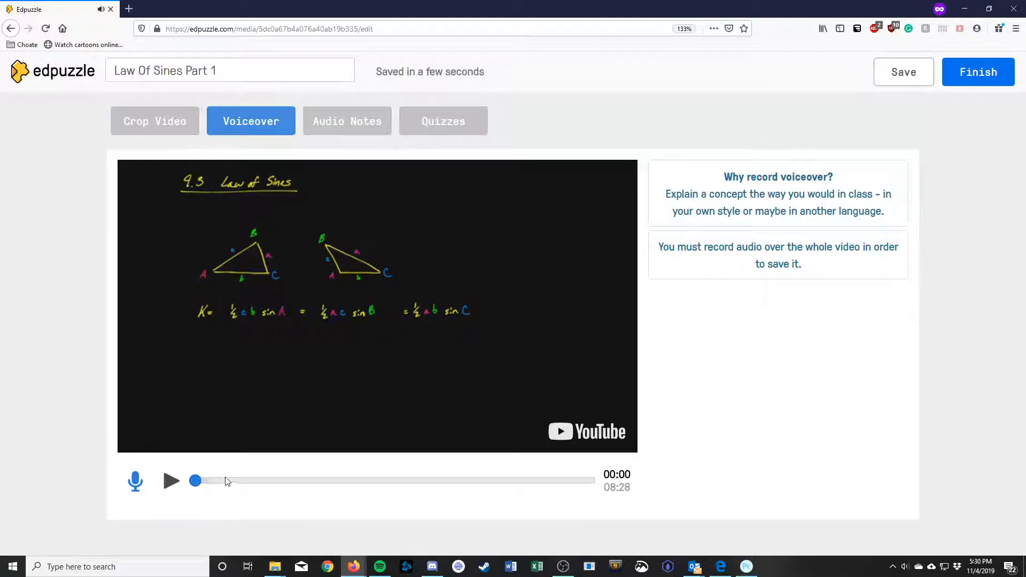
{"action": "left_click_drag", "start_coordinate": [662, 248], "coordinate": [811, 267]}
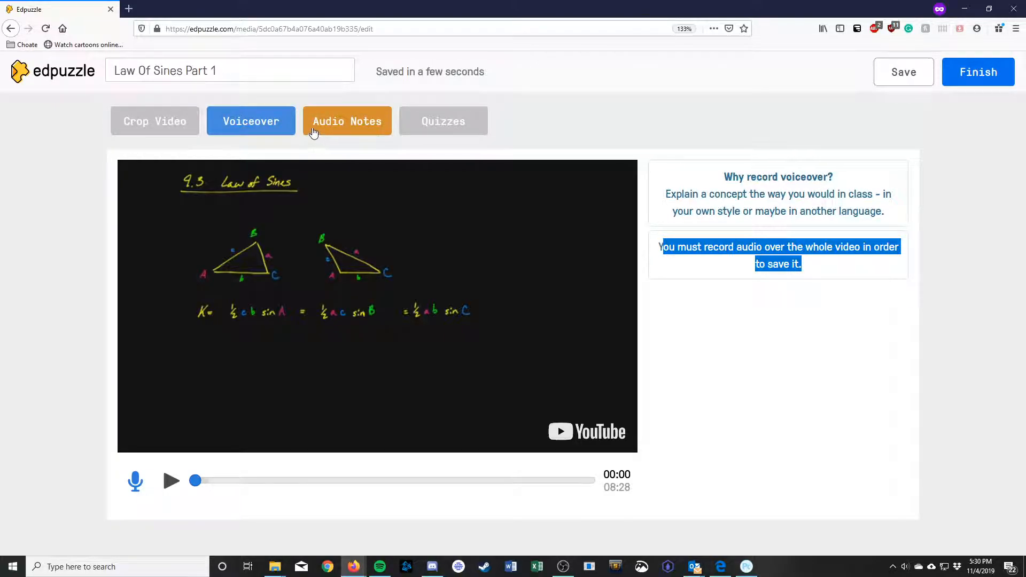
Step: In Audio Notes, allow microphone access and record a test note at 00:13
{"action": "left_click", "coordinate": [314, 133]}
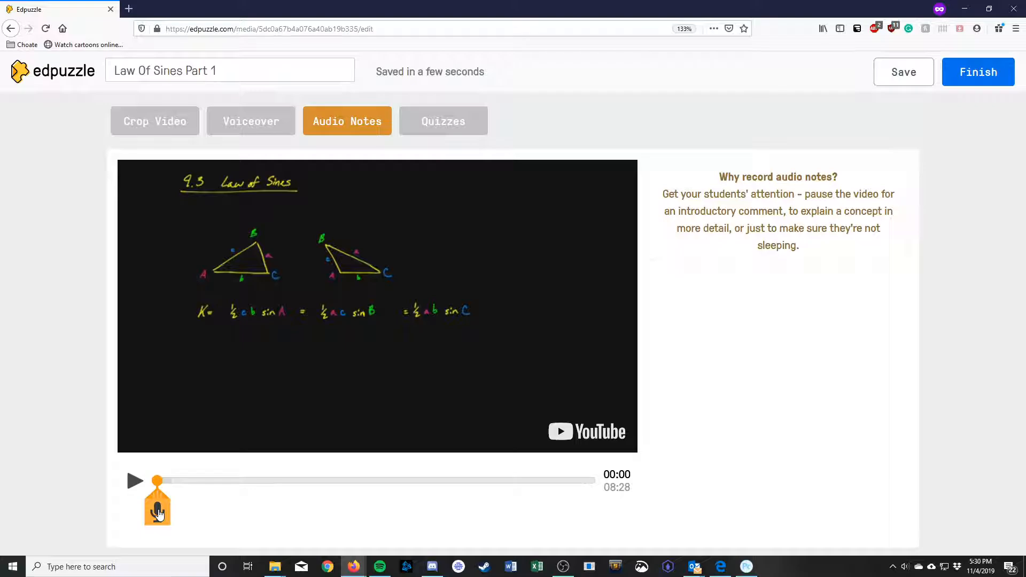
{"action": "left_click_drag", "start_coordinate": [157, 480], "coordinate": [169, 481]}
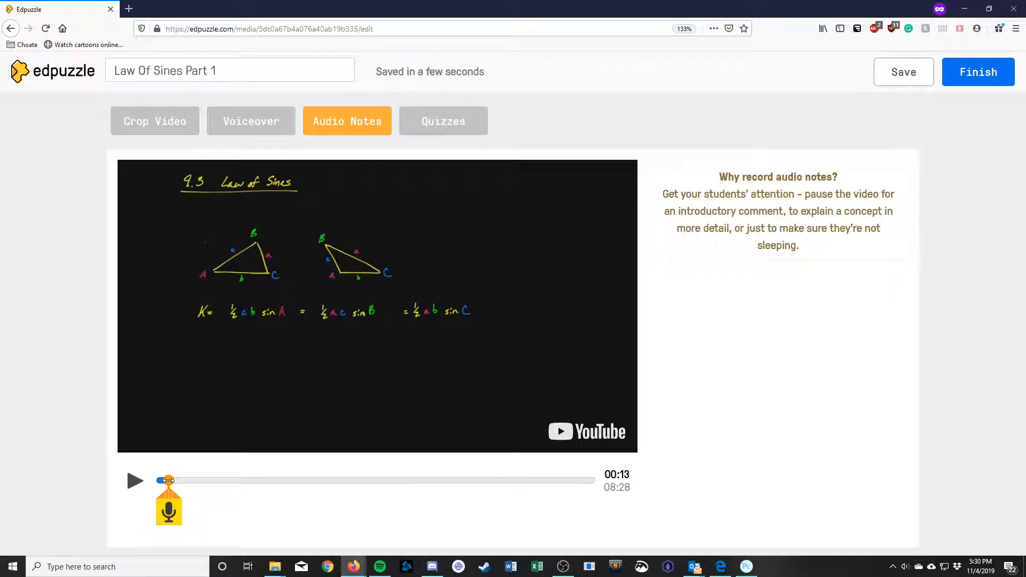
{"action": "left_click", "coordinate": [168, 514]}
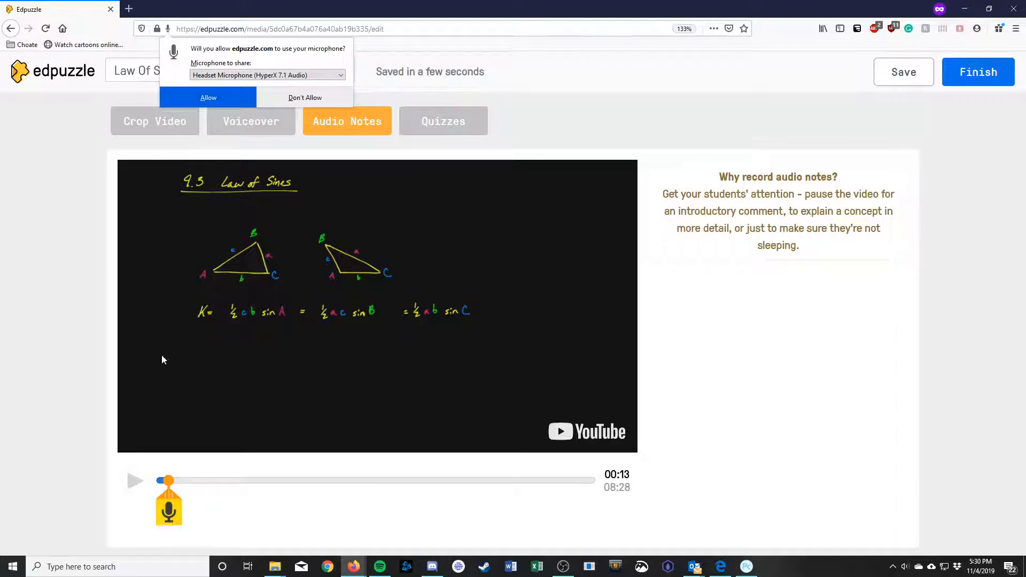
{"action": "left_click", "coordinate": [214, 97]}
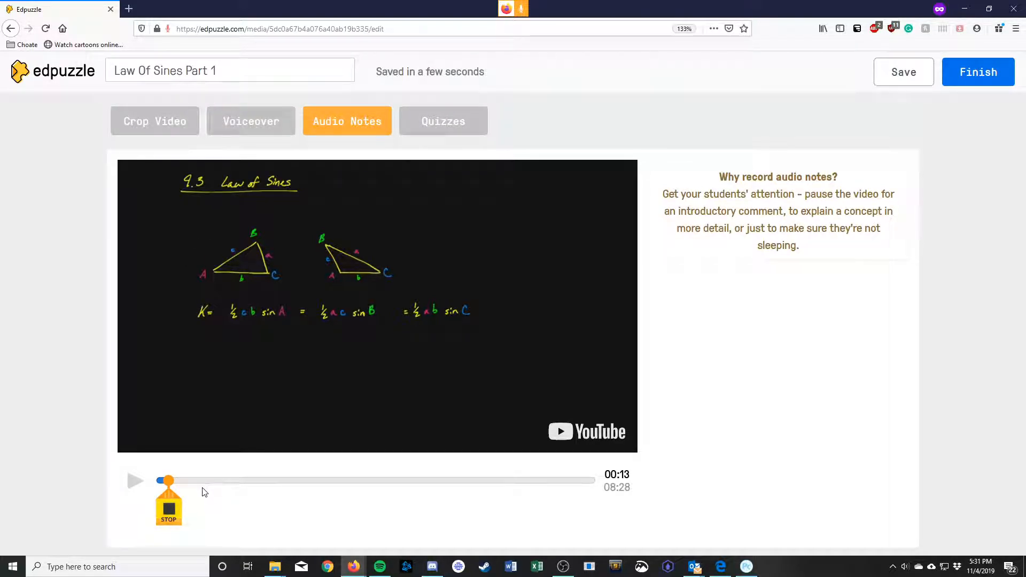
{"action": "left_click", "coordinate": [176, 512]}
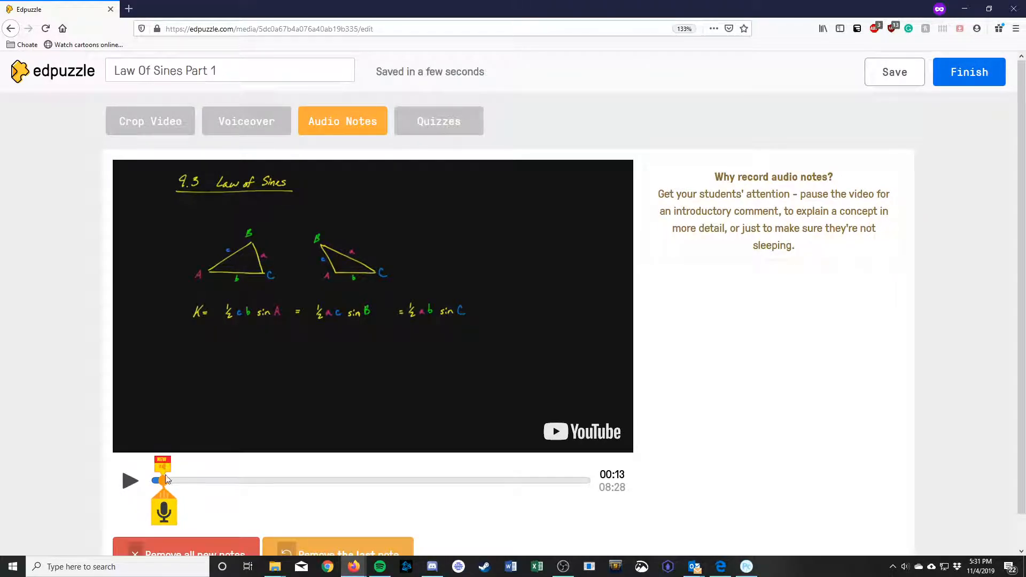
{"action": "scroll", "coordinate": [700, 478], "scroll_direction": "down", "scroll_amount": 1}
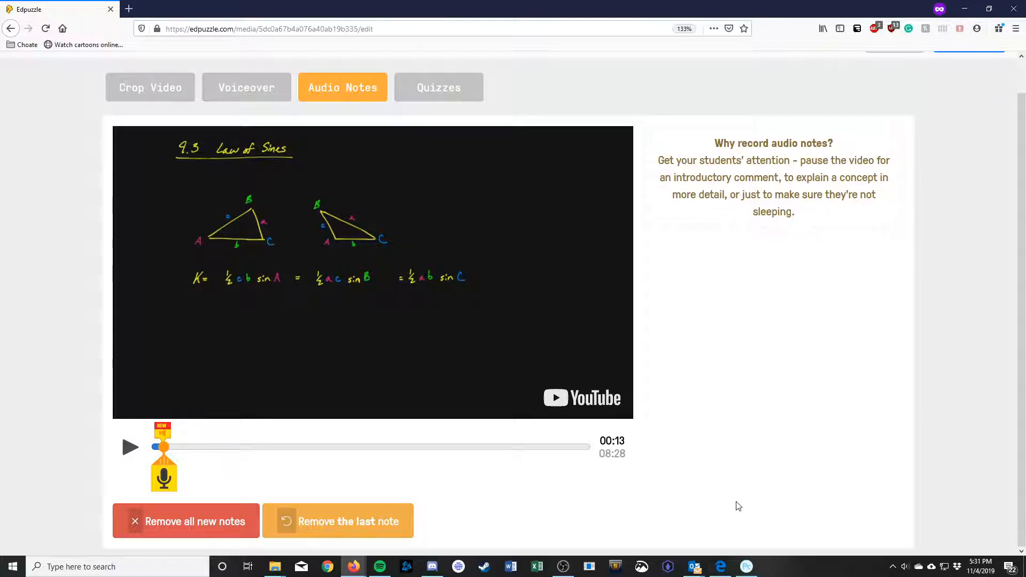
{"action": "scroll", "coordinate": [732, 503], "scroll_direction": "up", "scroll_amount": 1}
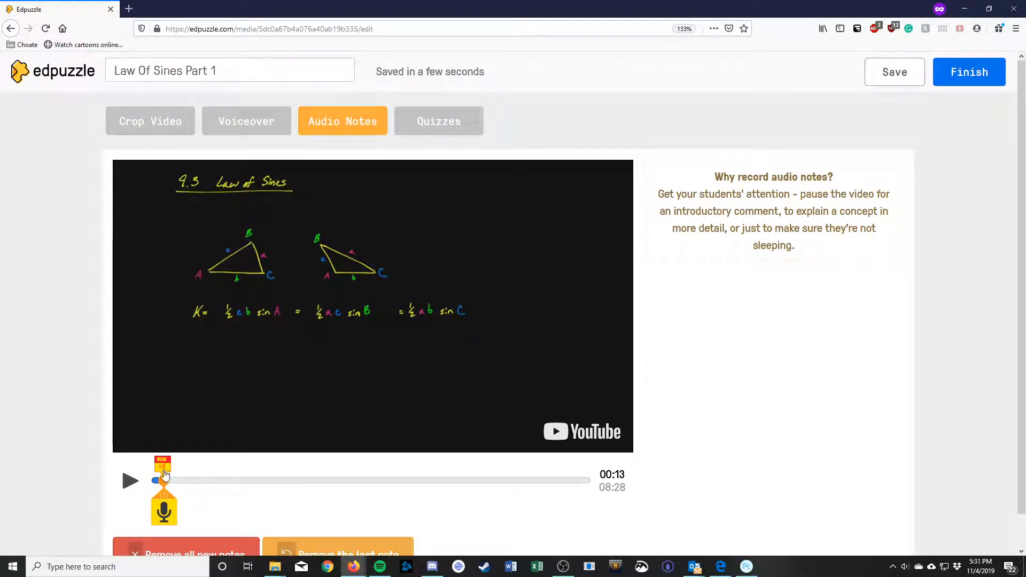
Step: Record further test audio notes, then remove the last recorded note
{"action": "left_click", "coordinate": [170, 512]}
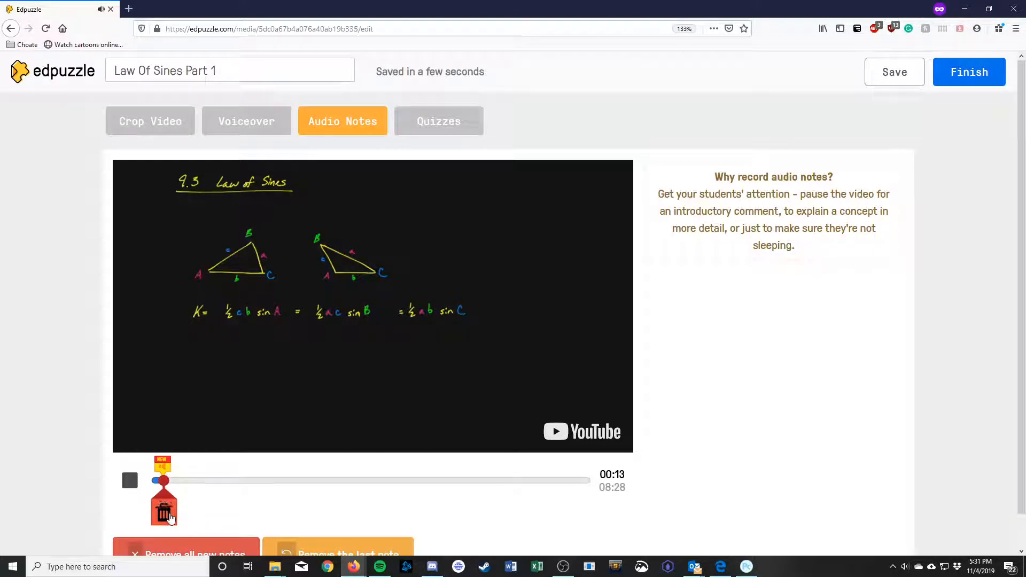
{"action": "left_click", "coordinate": [169, 515]}
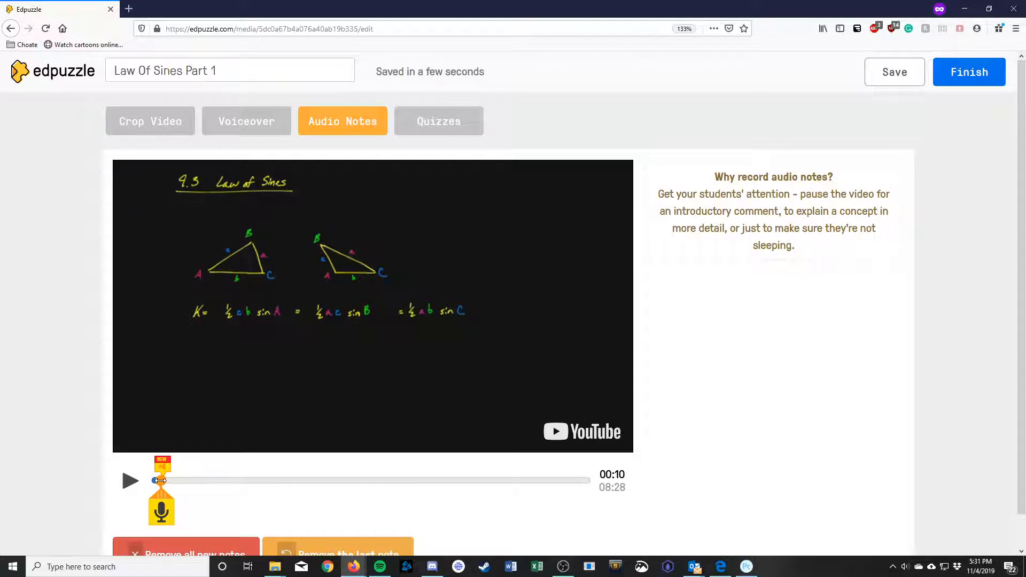
{"action": "left_click", "coordinate": [129, 480]}
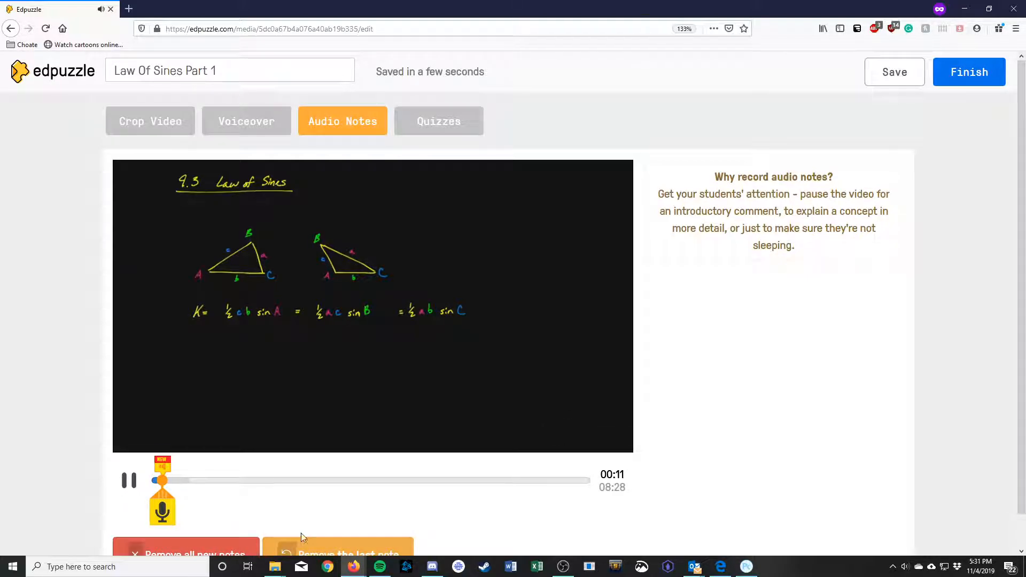
{"action": "left_click", "coordinate": [164, 509]}
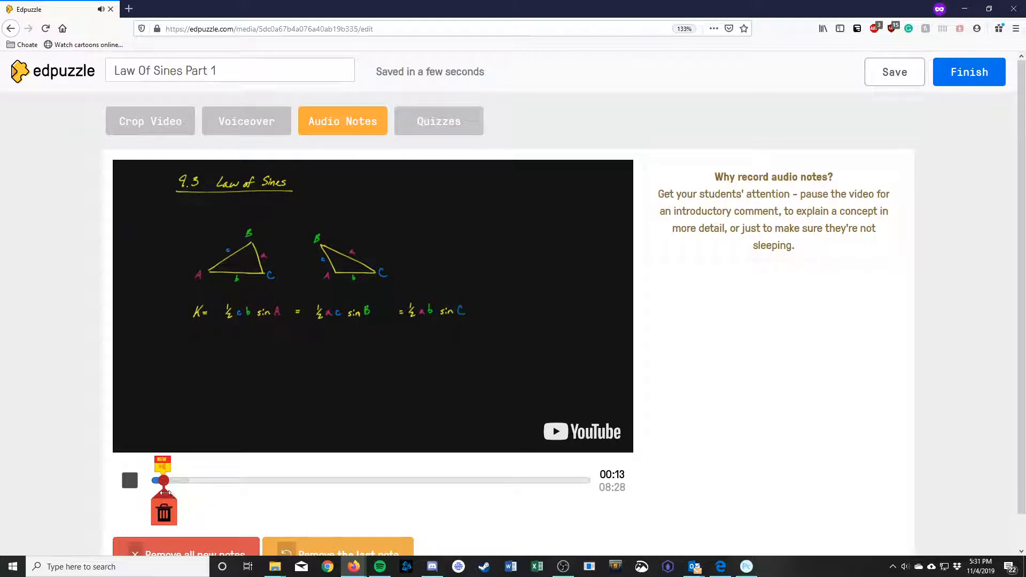
{"action": "left_click", "coordinate": [130, 480]}
{"action": "left_click", "coordinate": [130, 481]}
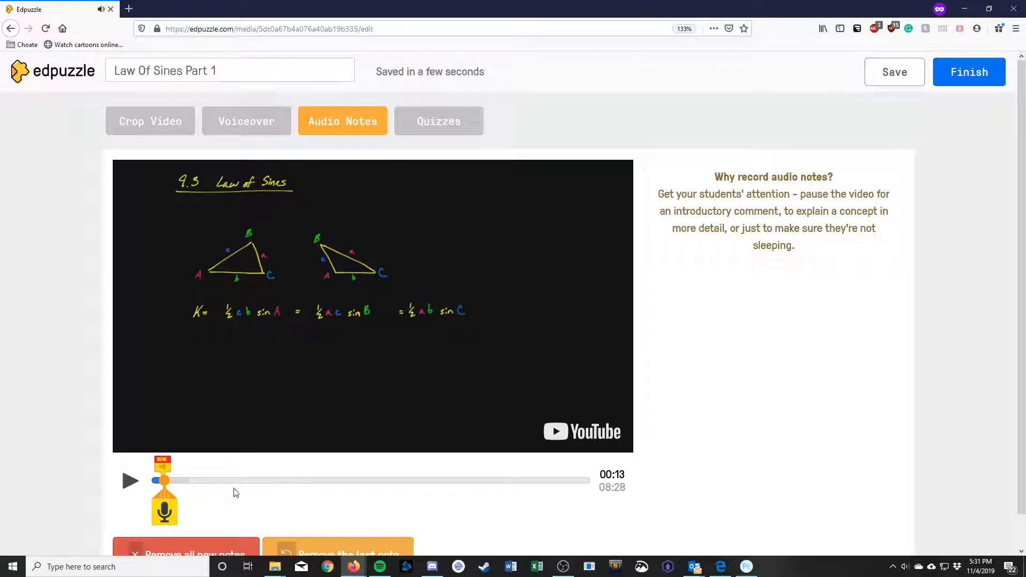
{"action": "scroll", "coordinate": [386, 518], "scroll_direction": "down", "scroll_amount": 1}
{"action": "scroll", "coordinate": [389, 517], "scroll_direction": "down", "scroll_amount": 1}
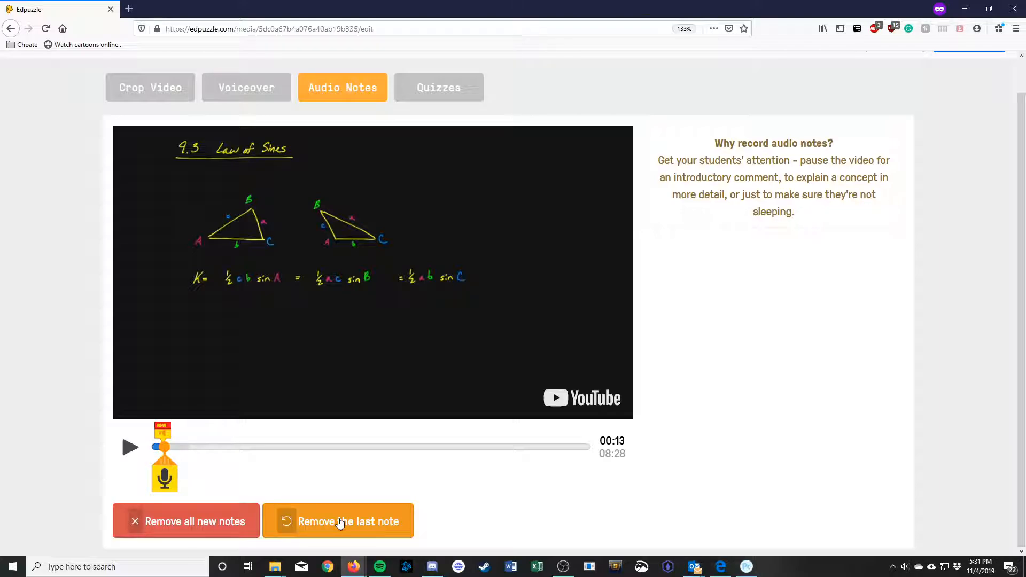
{"action": "left_click", "coordinate": [339, 521]}
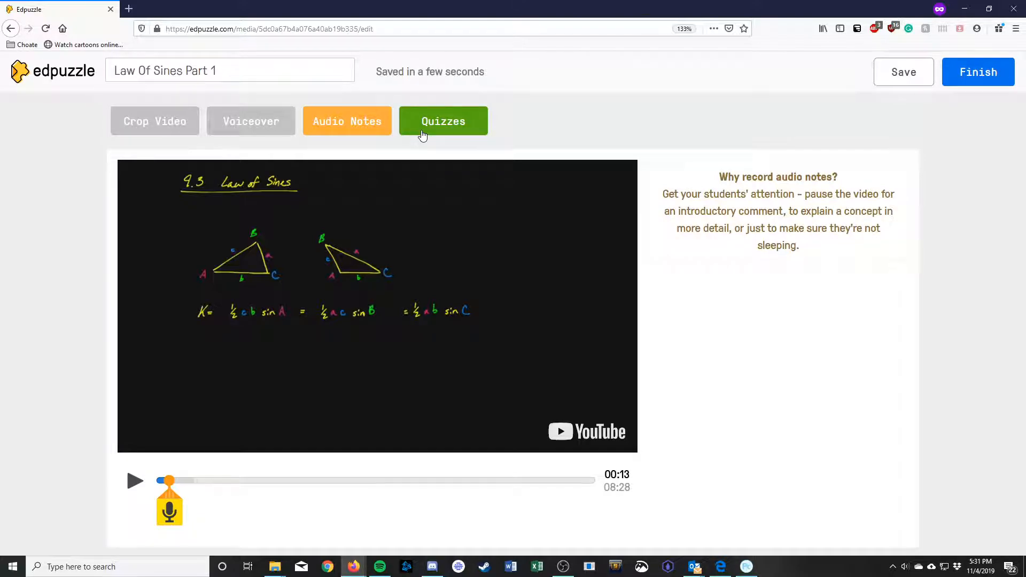
Step: In Quizzes, pause the video at 01:42 and add an open-ended question there
{"action": "left_click", "coordinate": [422, 135]}
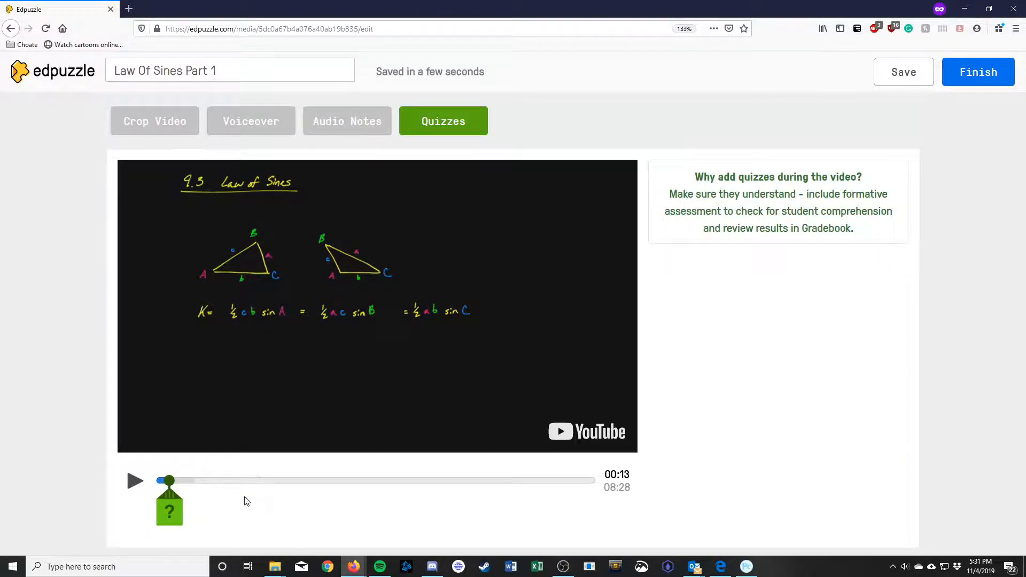
{"action": "left_click_drag", "start_coordinate": [168, 480], "coordinate": [243, 481]}
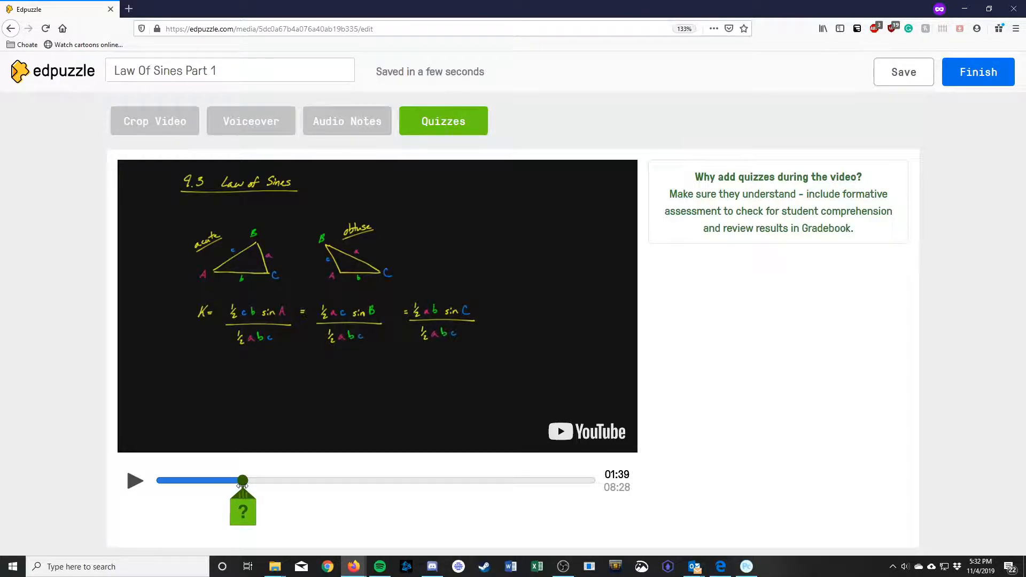
{"action": "left_click", "coordinate": [133, 485]}
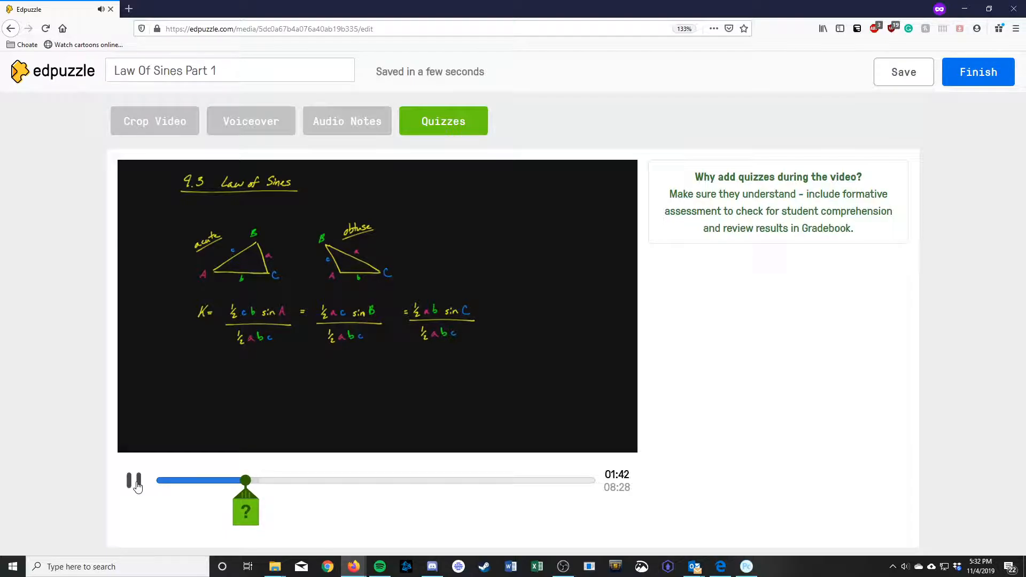
{"action": "left_click", "coordinate": [136, 484]}
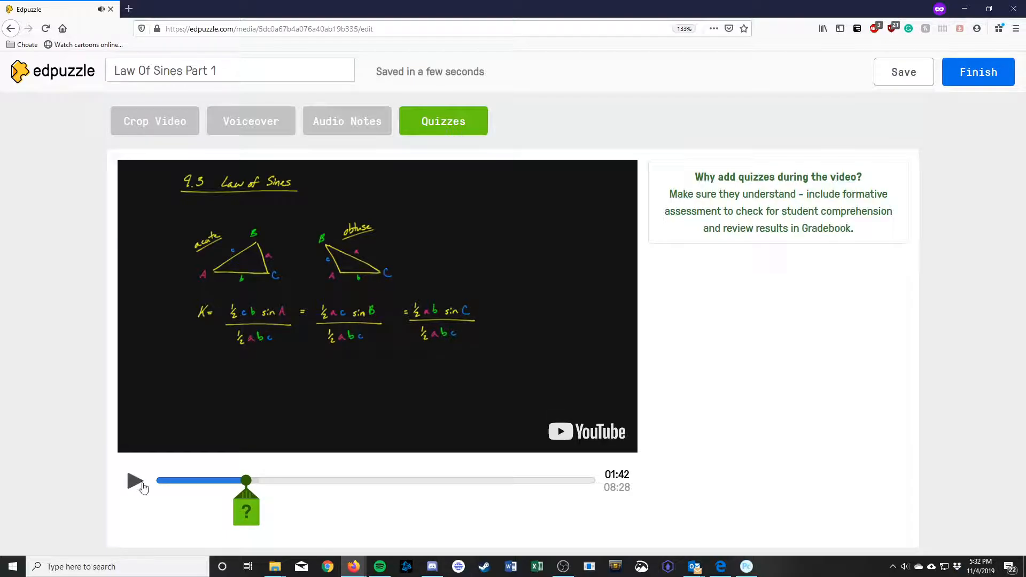
{"action": "left_click", "coordinate": [254, 510]}
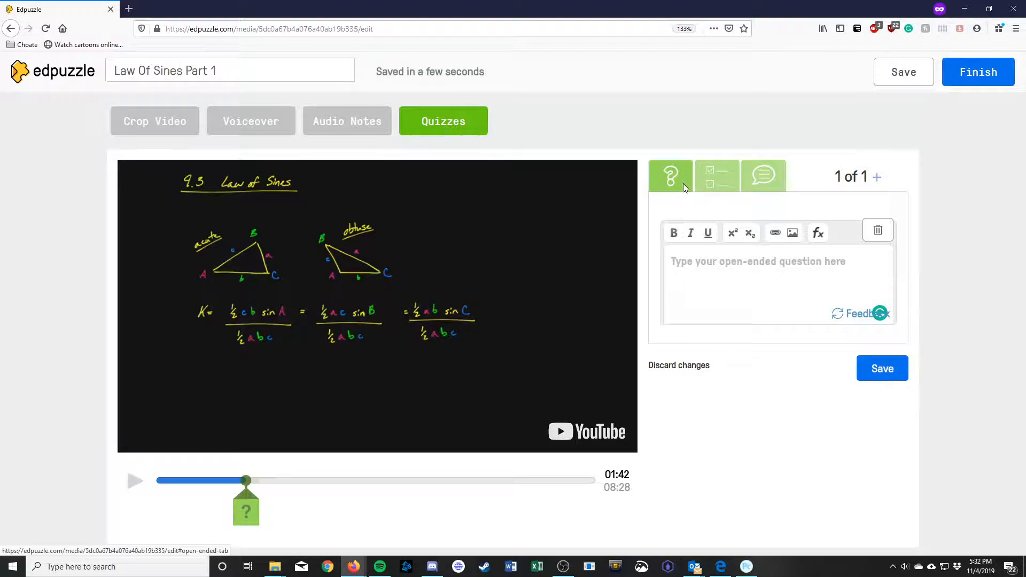
Step: Save a 01:42 comment reading 'Take a moment to do this derivation for yourself, what do you get?'
{"action": "left_click", "coordinate": [754, 179]}
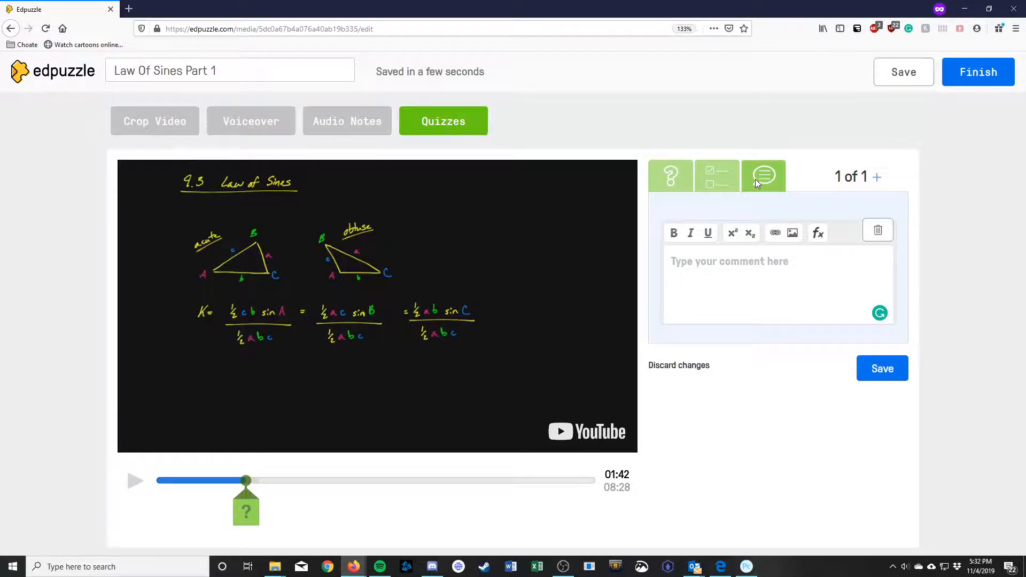
{"action": "left_click", "coordinate": [728, 279]}
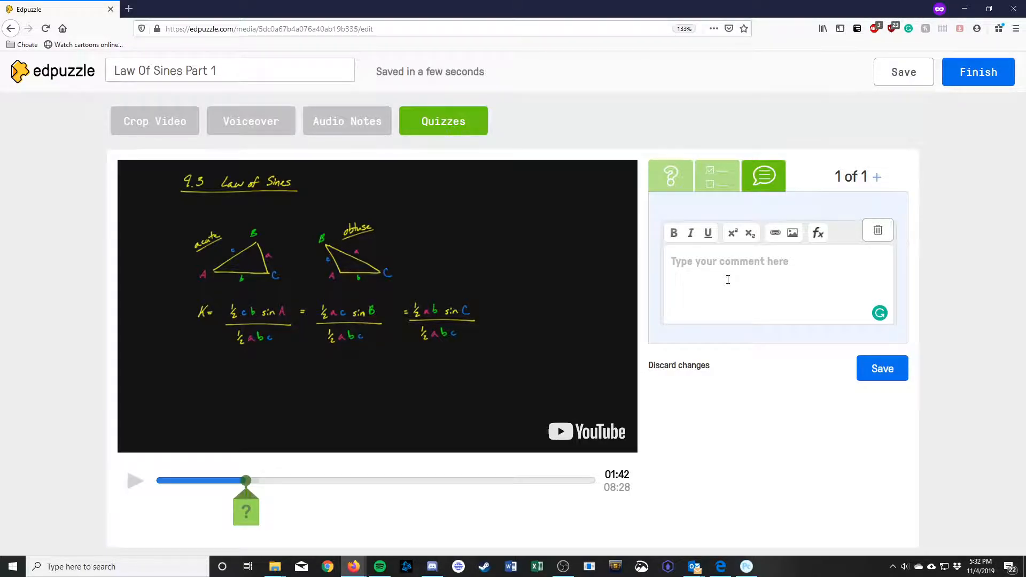
{"action": "type", "text": "Ta"}
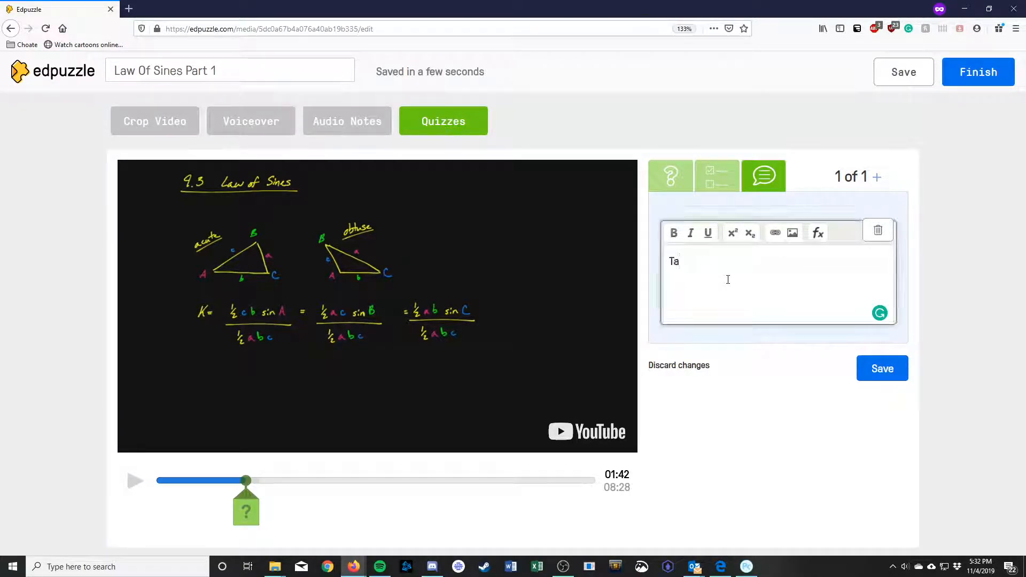
{"action": "type", "text": "ke a moment to"}
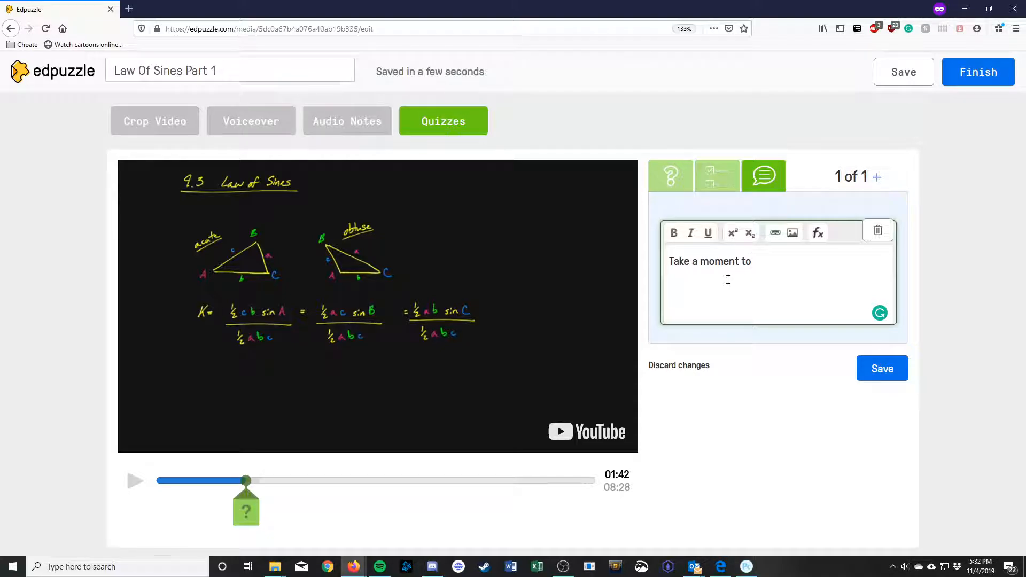
{"action": "type", "text": " do this derivation for your"}
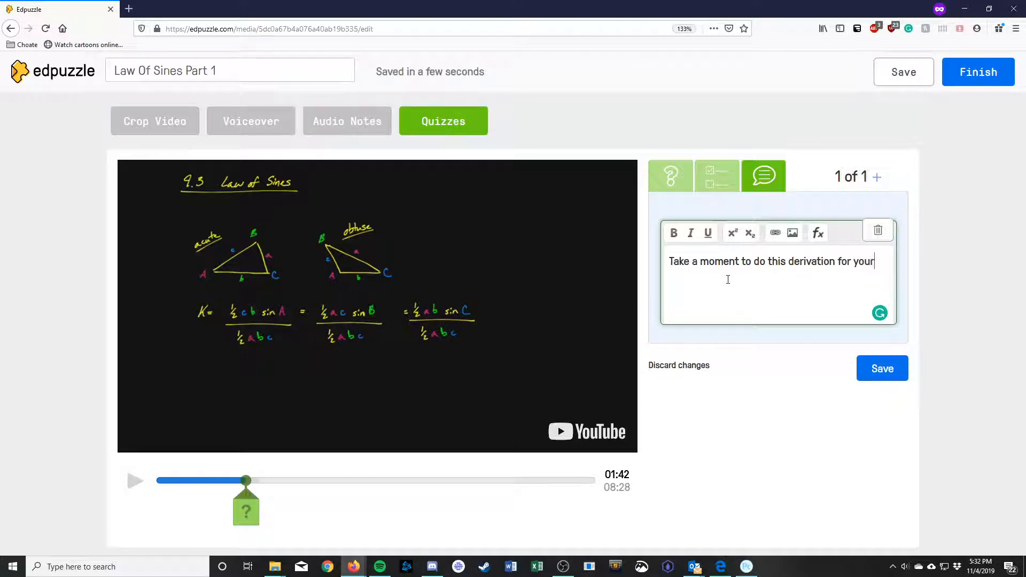
{"action": "type", "text": "self, what do you get?"}
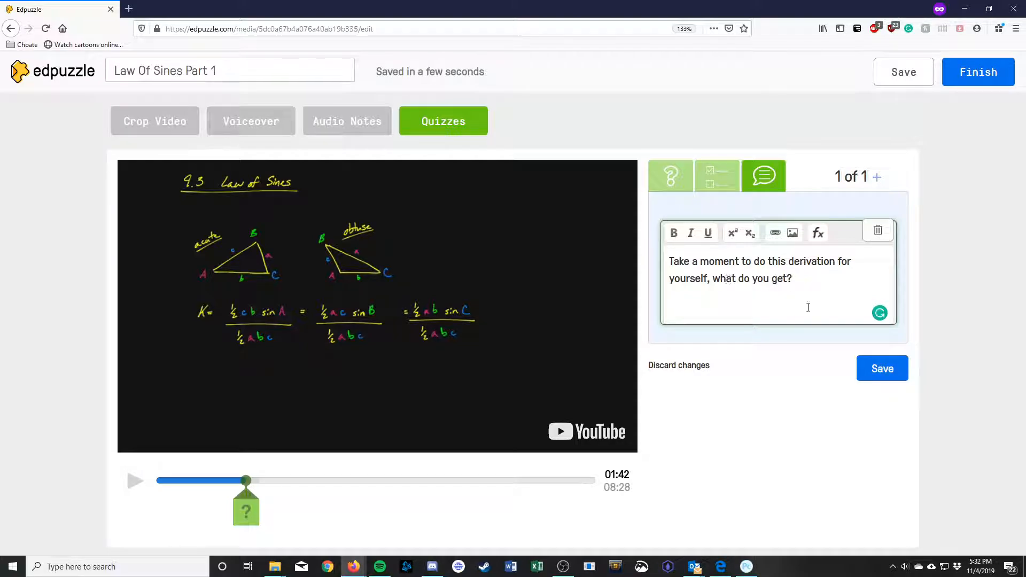
{"action": "left_click", "coordinate": [867, 369]}
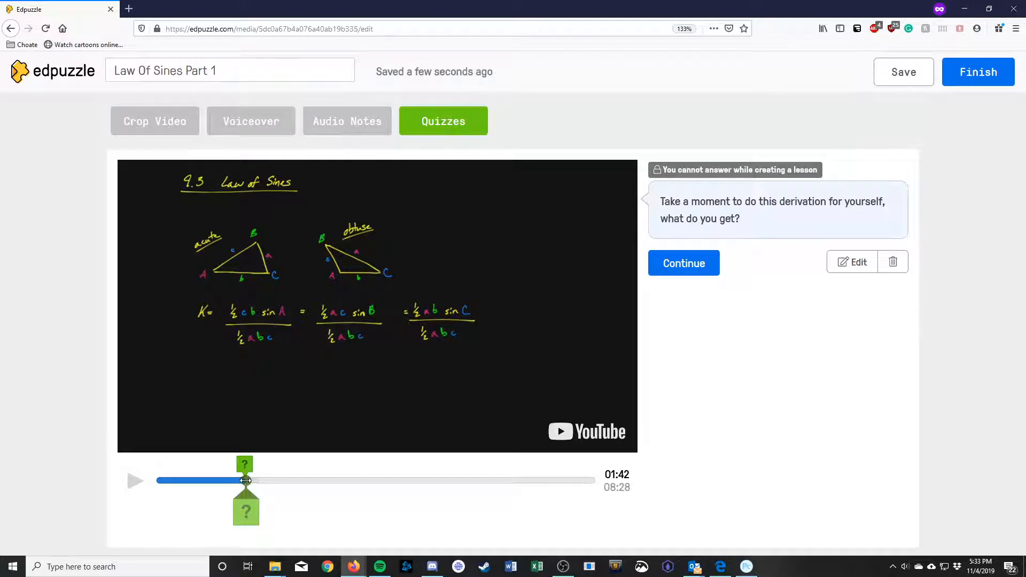
{"action": "left_click", "coordinate": [247, 480]}
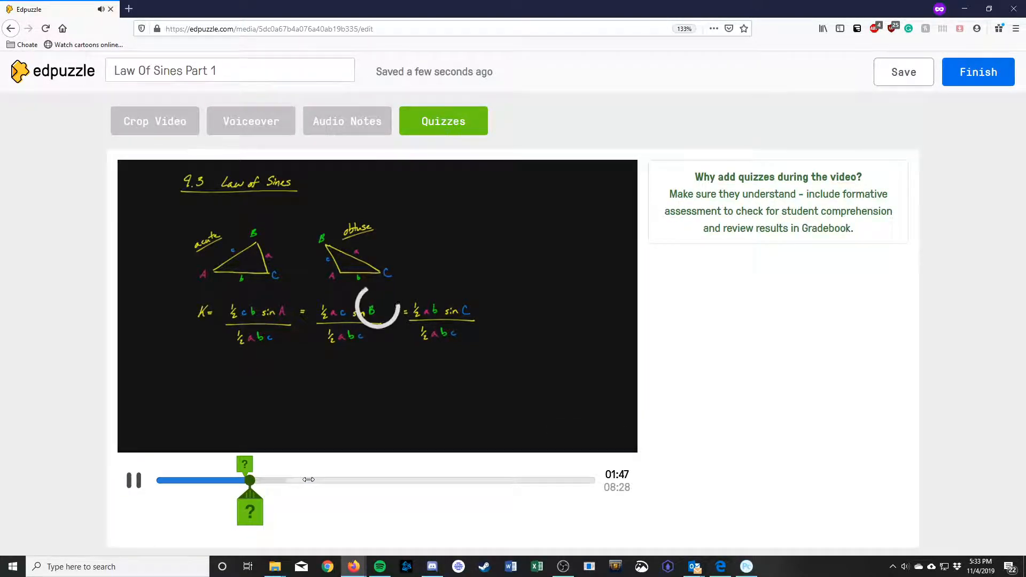
Step: Scrub the playhead forward past 03:19 and 05:00, then pause the video at 06:34
{"action": "left_click_drag", "start_coordinate": [315, 480], "coordinate": [366, 479]}
{"action": "left_click", "coordinate": [132, 486]}
{"action": "left_click_drag", "start_coordinate": [384, 478], "coordinate": [417, 479]}
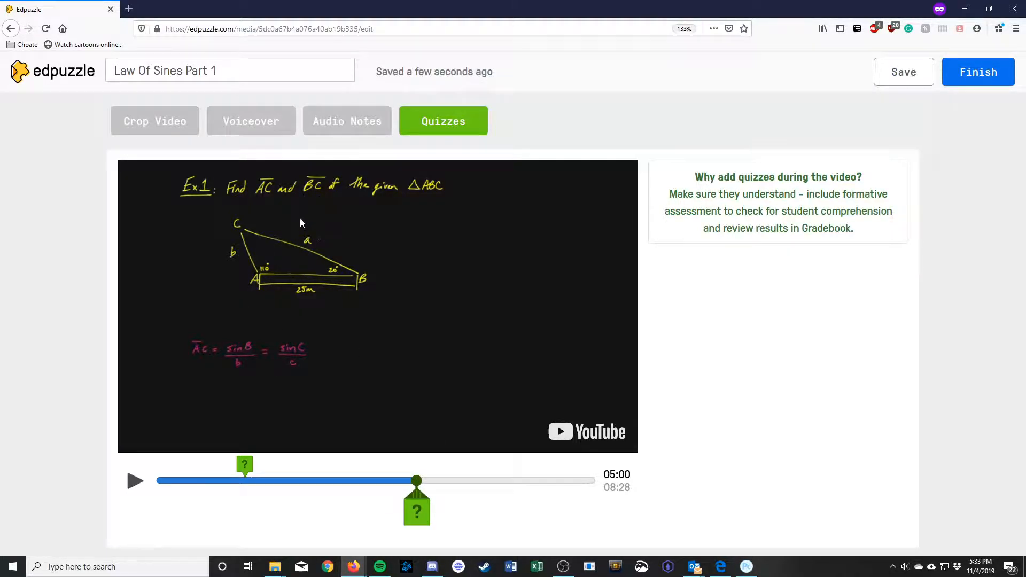
{"action": "mouse_move", "coordinate": [418, 480]}
{"action": "left_mouse_down"}
{"action": "mouse_move", "coordinate": [508, 489]}
{"action": "mouse_move", "coordinate": [496, 481]}
{"action": "left_mouse_up"}
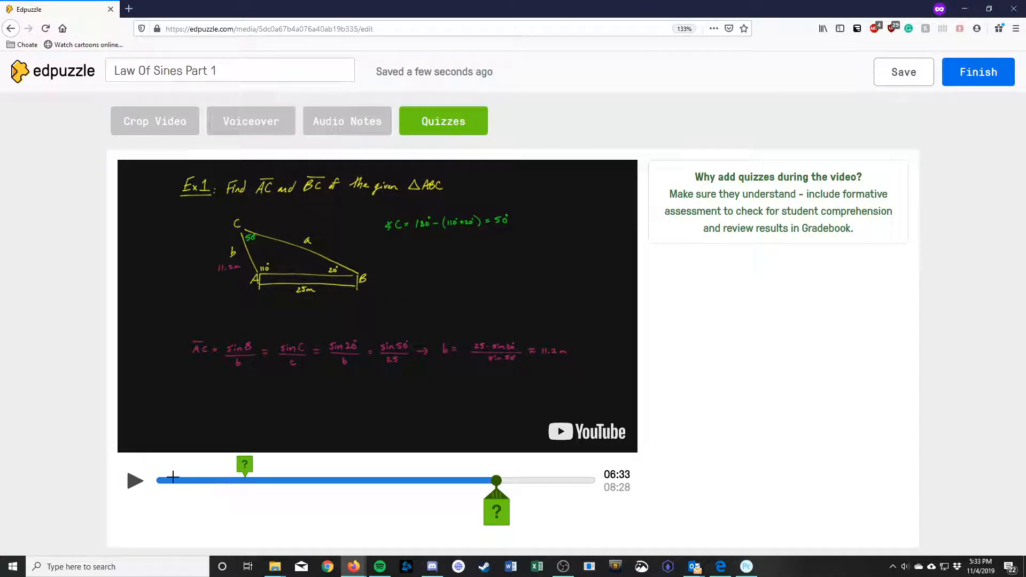
{"action": "left_click", "coordinate": [134, 481]}
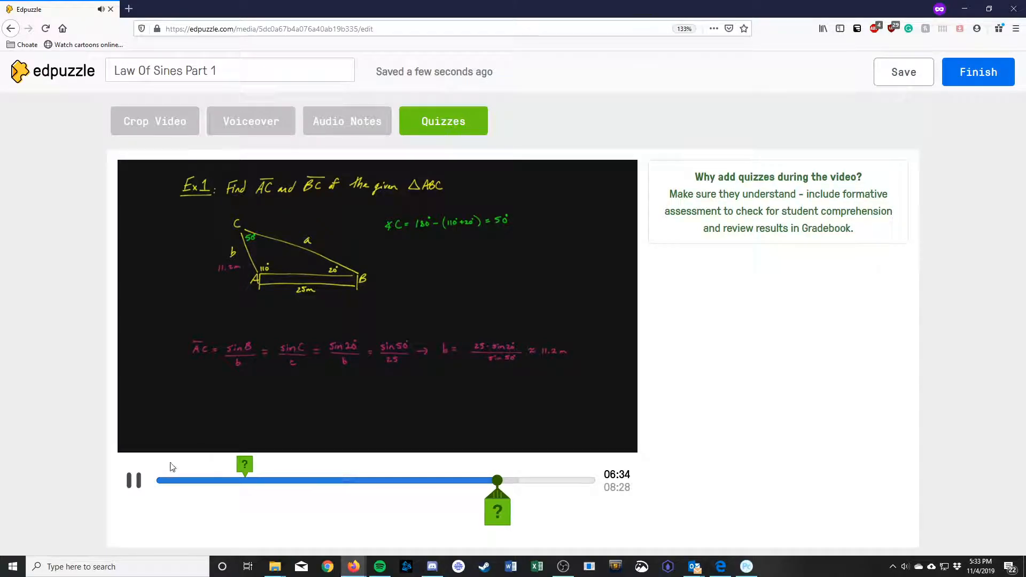
{"action": "left_click", "coordinate": [134, 480]}
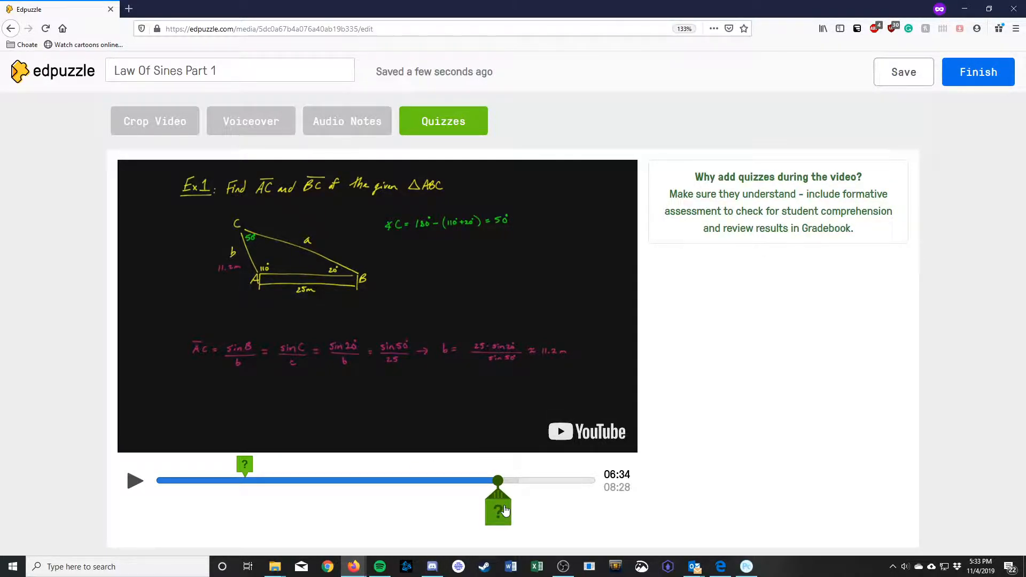
Step: Create a multiple-choice question at 06:34 reading 'Try to find side BC on your own, what do you get?'
{"action": "left_click", "coordinate": [505, 510]}
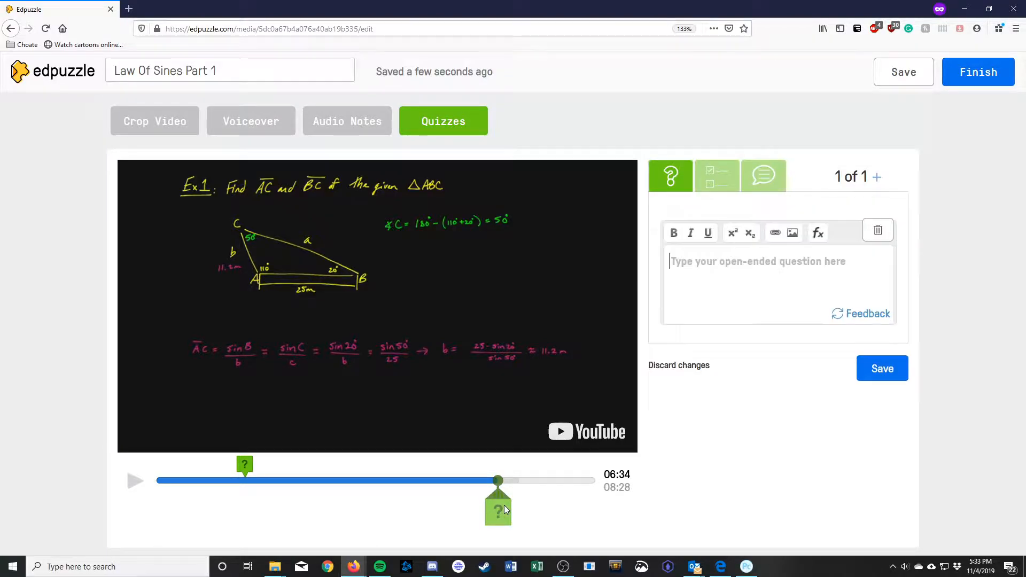
{"action": "left_click", "coordinate": [714, 175]}
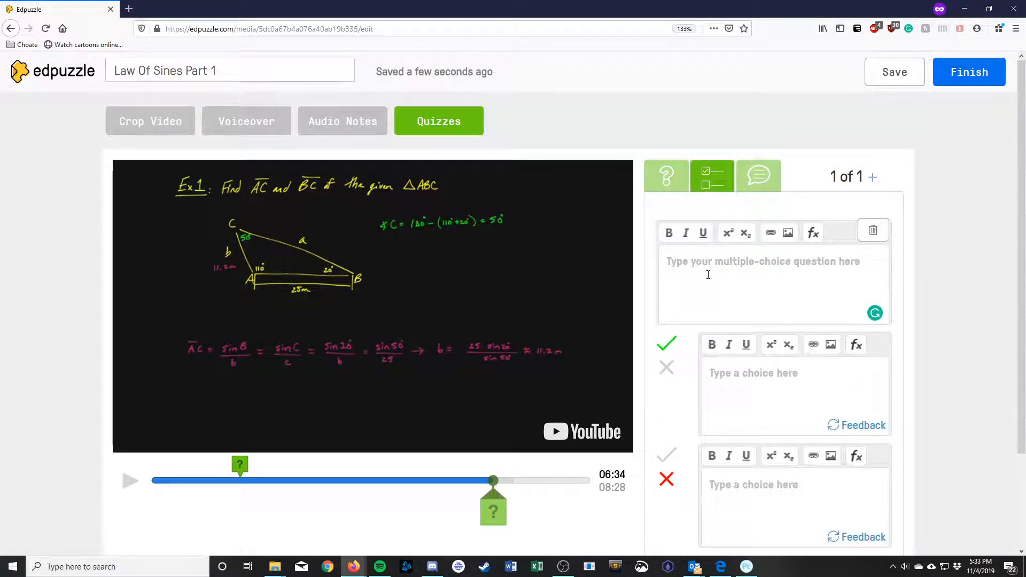
{"action": "type", "text": "What"}
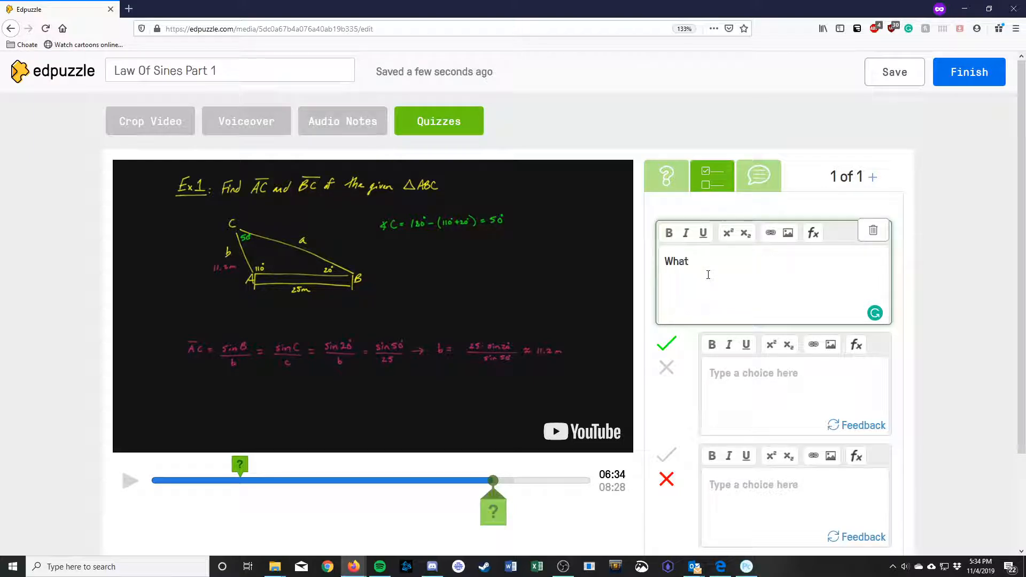
{"action": "key", "text": "BackSpace"}
{"action": "key", "text": "BackSpace"}
{"action": "key", "text": "BackSpace"}
{"action": "key", "text": "BackSpace"}
{"action": "key", "text": "BackSpace"}
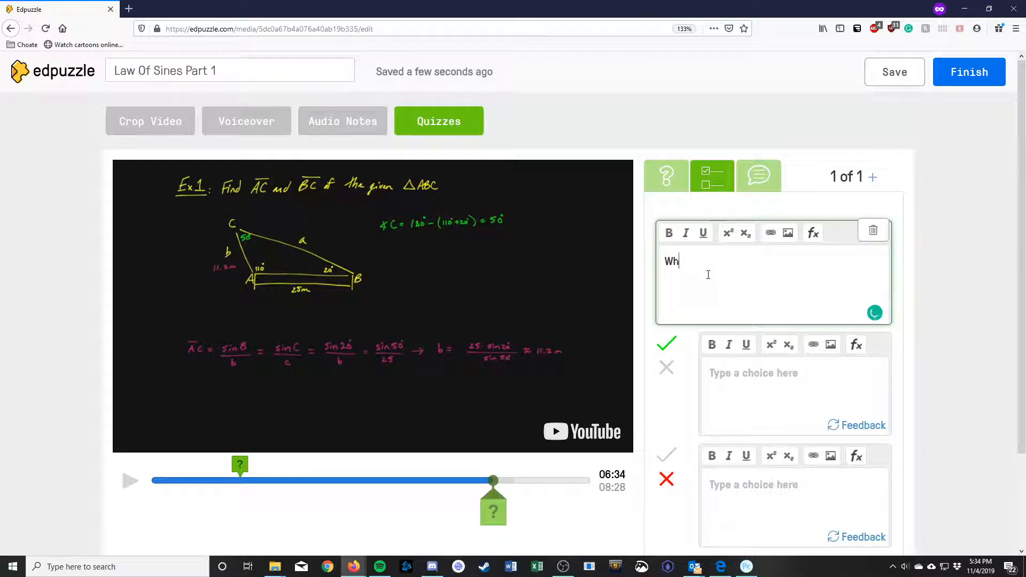
{"action": "type", "text": "Try t"}
{"action": "type", "text": "o do"}
{"action": "key", "text": "BackSpace"}
{"action": "key", "text": "BackSpace"}
{"action": "type", "text": "find side"}
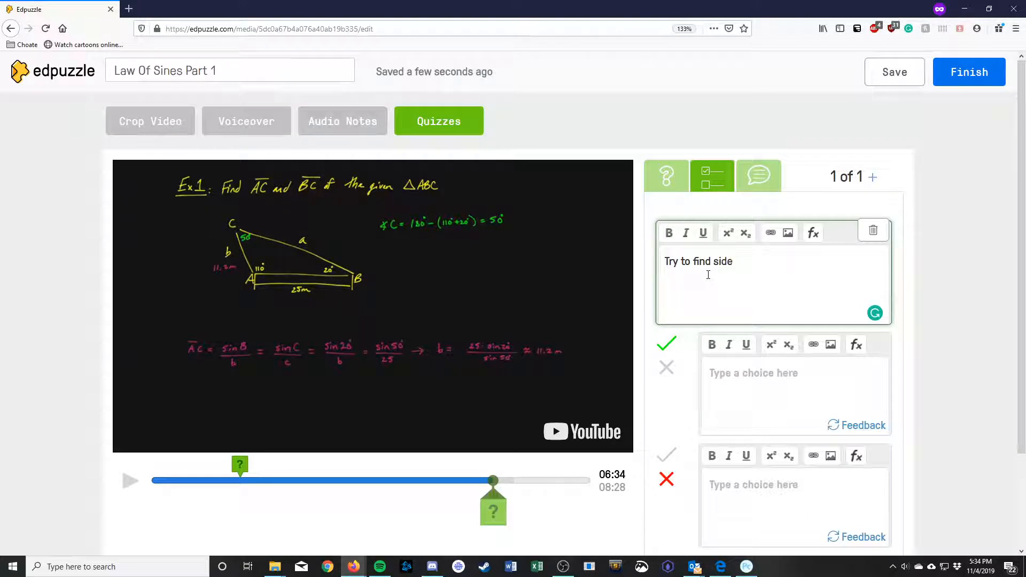
{"action": "type", "text": " BC on"}
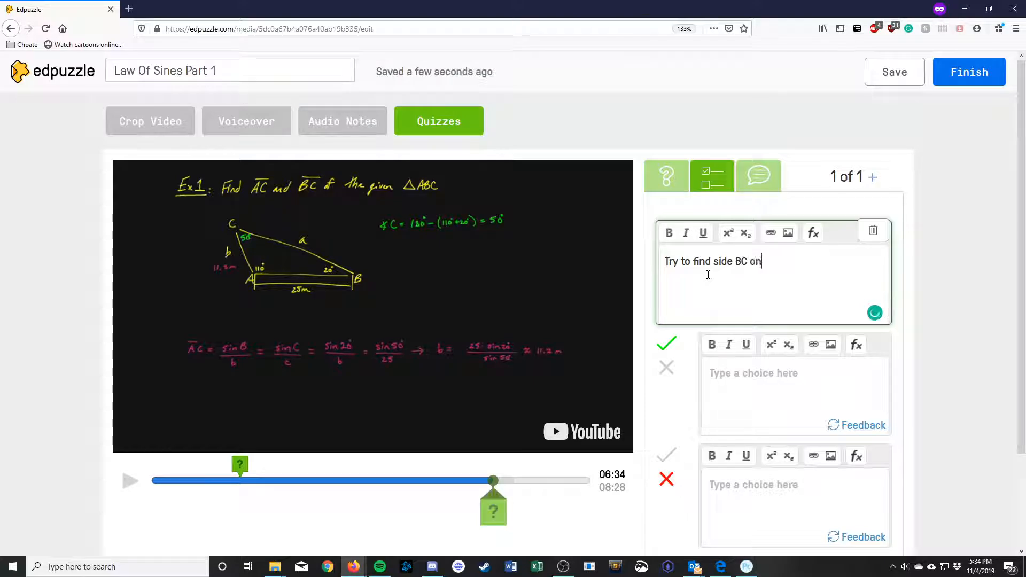
{"action": "type", "text": " your own, what"}
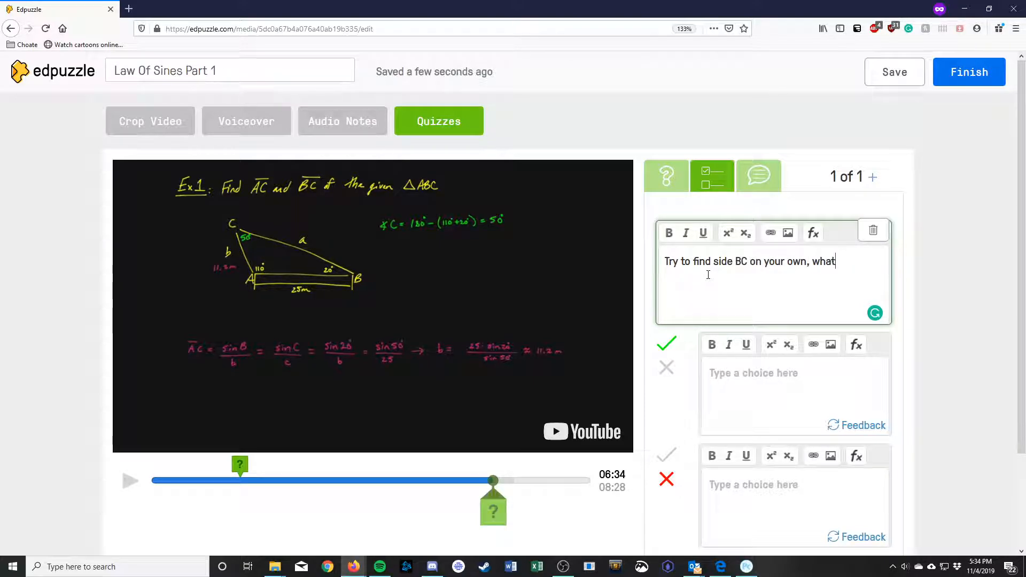
{"action": "type", "text": " do you get?"}
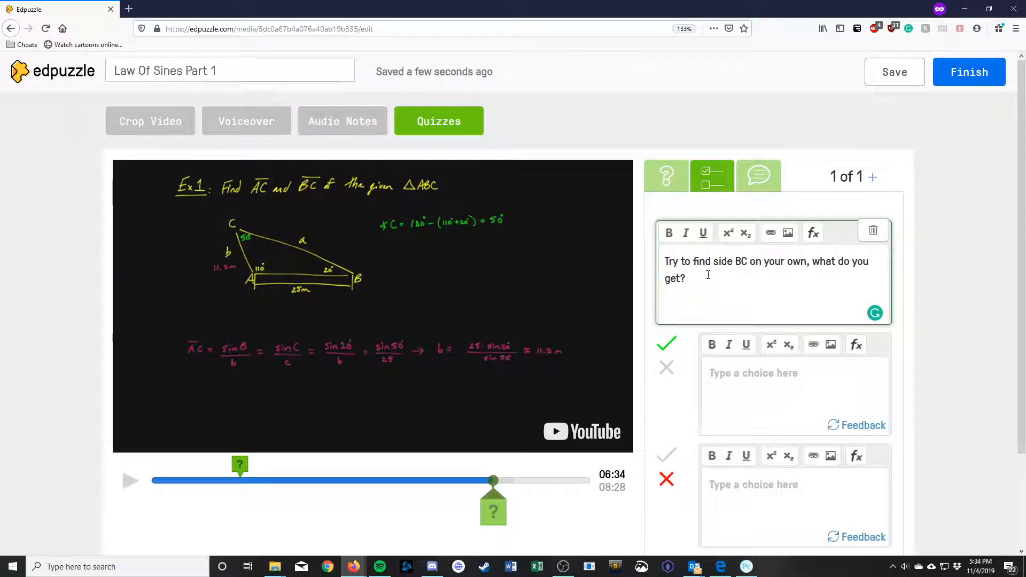
{"action": "left_click", "coordinate": [788, 373]}
{"action": "scroll", "coordinate": [966, 323], "scroll_direction": "down", "scroll_amount": 2}
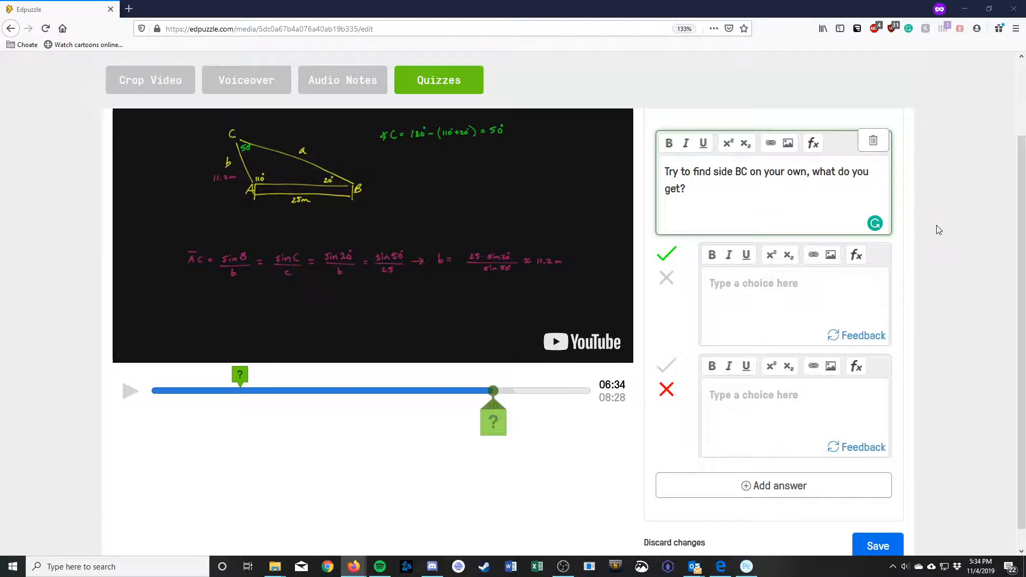
Step: Enter answer choices 30.7 m (correct) and 20.4 m (incorrect), then save the question
{"action": "left_click", "coordinate": [783, 293]}
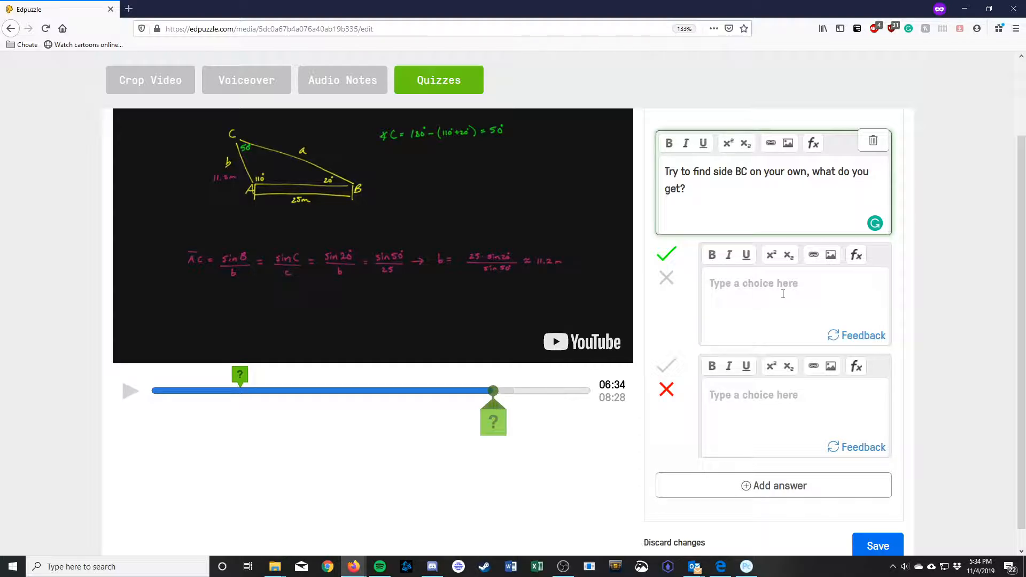
{"action": "left_click", "coordinate": [783, 294]}
{"action": "type", "text": "30.7 "}
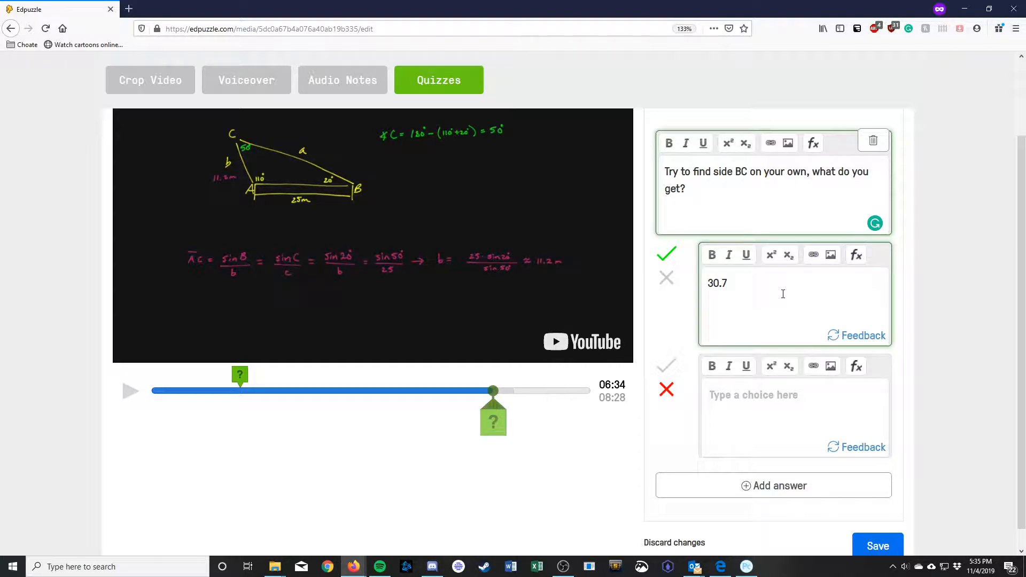
{"action": "type", "text": "m"}
{"action": "type", "text": "20."}
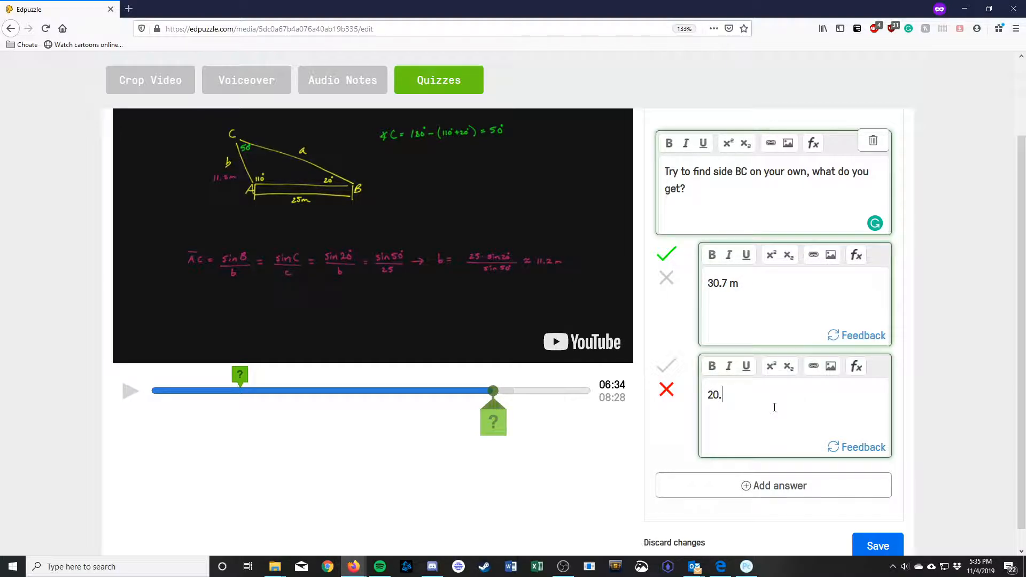
{"action": "type", "text": "4 m"}
{"action": "scroll", "coordinate": [876, 513], "scroll_direction": "down", "scroll_amount": 1}
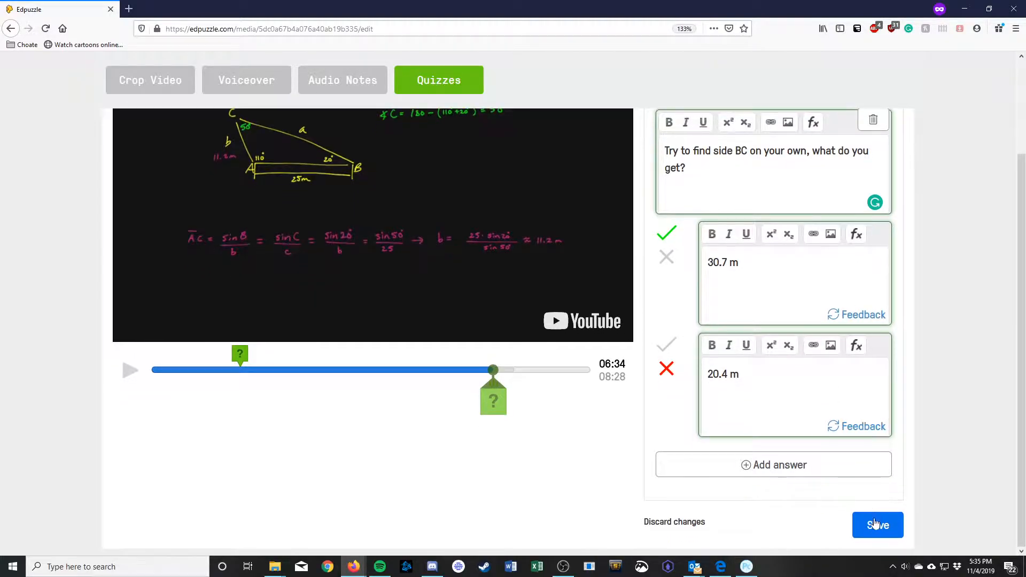
{"action": "left_click", "coordinate": [876, 523]}
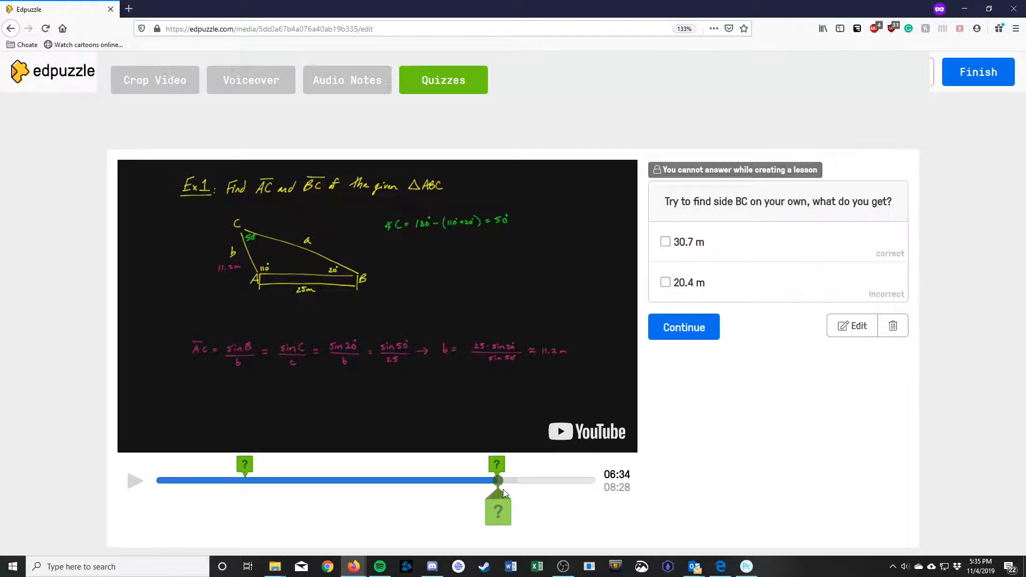
Step: Skip the video ahead, pause at 08:24, and add a new question there
{"action": "left_click_drag", "start_coordinate": [501, 482], "coordinate": [586, 480]}
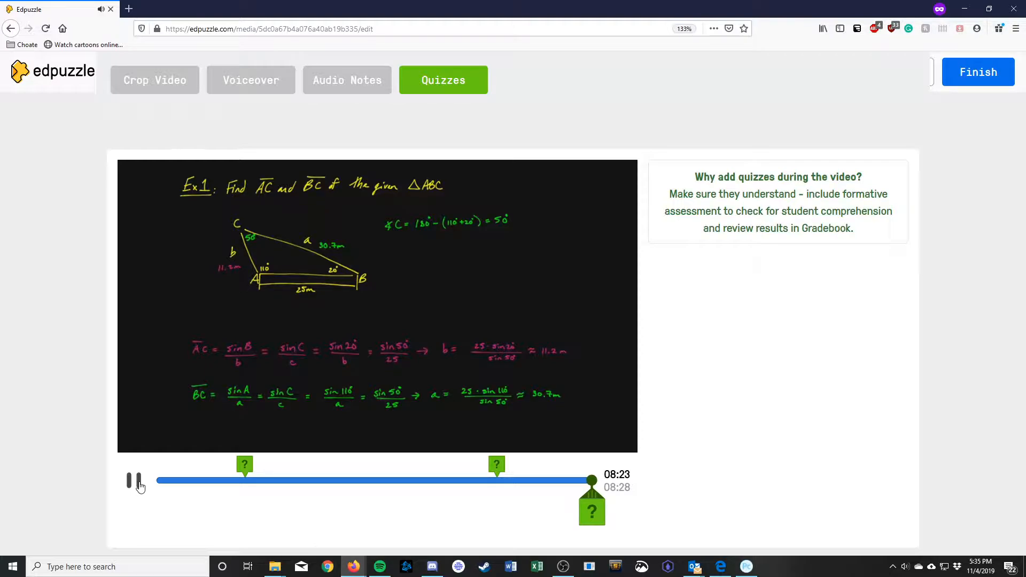
{"action": "left_click", "coordinate": [137, 484]}
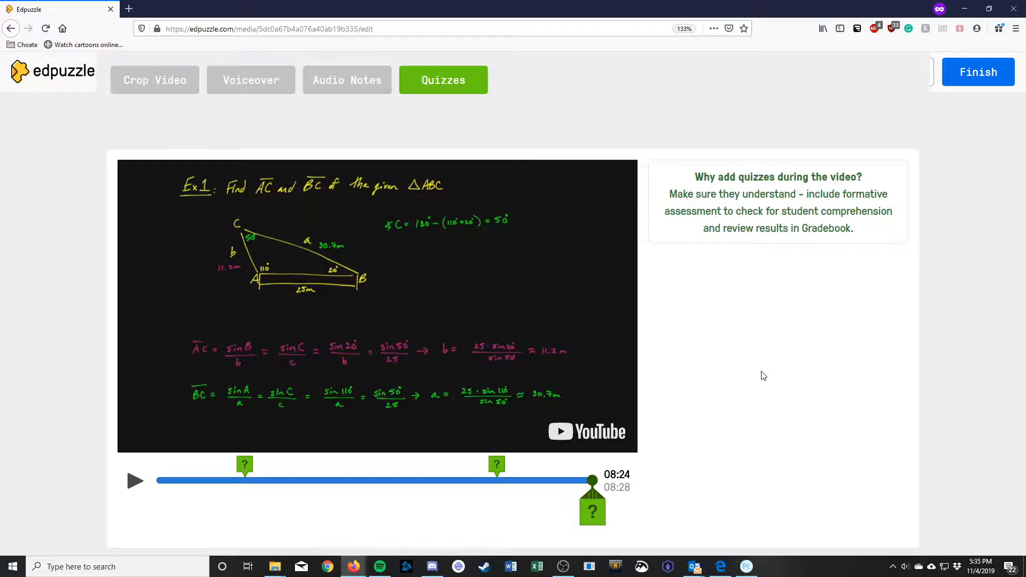
{"action": "left_click", "coordinate": [593, 510]}
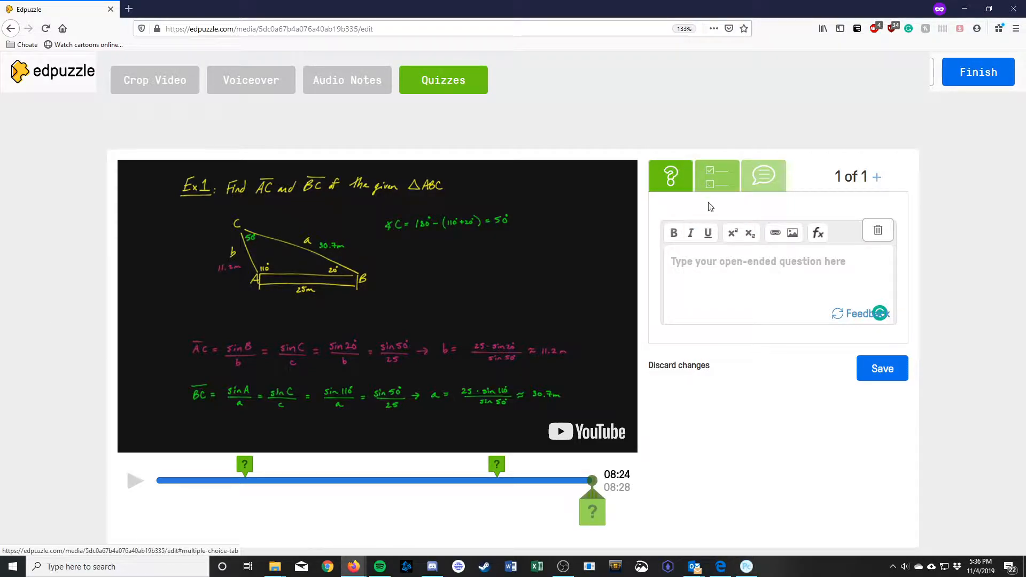
Step: Make the 08:24 question multiple choice and start its text with 'Given m'
{"action": "left_click", "coordinate": [722, 176]}
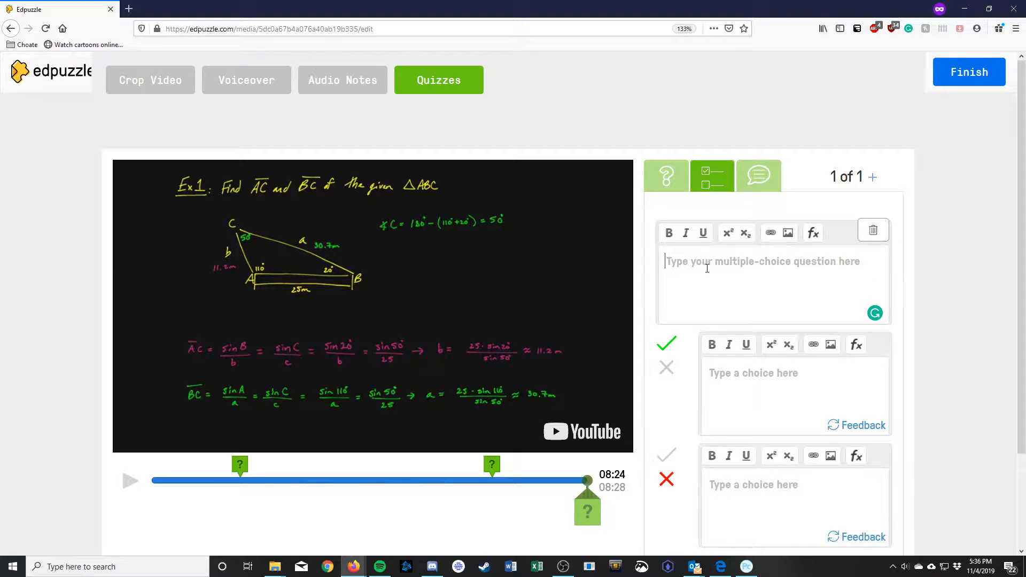
{"action": "type", "text": "Find the"}
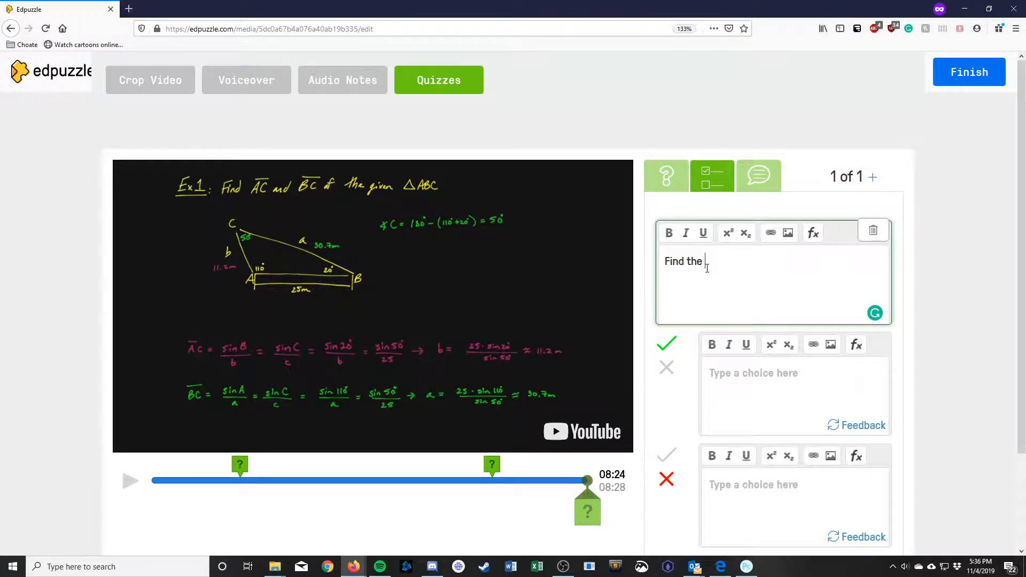
{"action": "key", "text": "BackSpace"}
{"action": "key", "text": "BackSpace"}
{"action": "key", "text": "BackSpace"}
{"action": "key", "text": "BackSpace"}
{"action": "key", "text": "BackSpace"}
{"action": "key", "text": "BackSpace"}
{"action": "key", "text": "BackSpace"}
{"action": "key", "text": "BackSpace"}
{"action": "key", "text": "BackSpace"}
{"action": "type", "text": "Given"}
{"action": "left_click", "coordinate": [814, 232]}
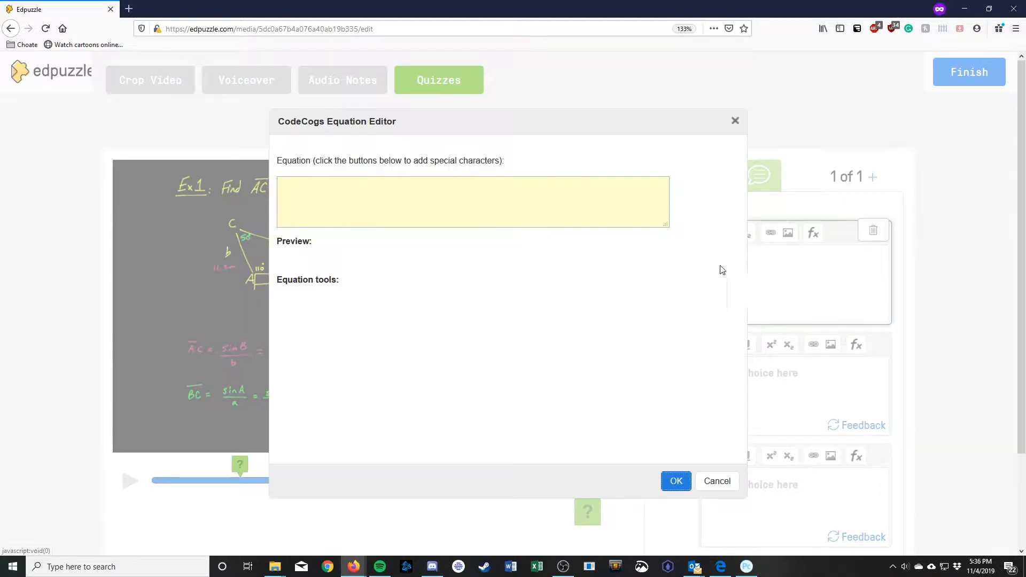
{"action": "left_click", "coordinate": [736, 125]}
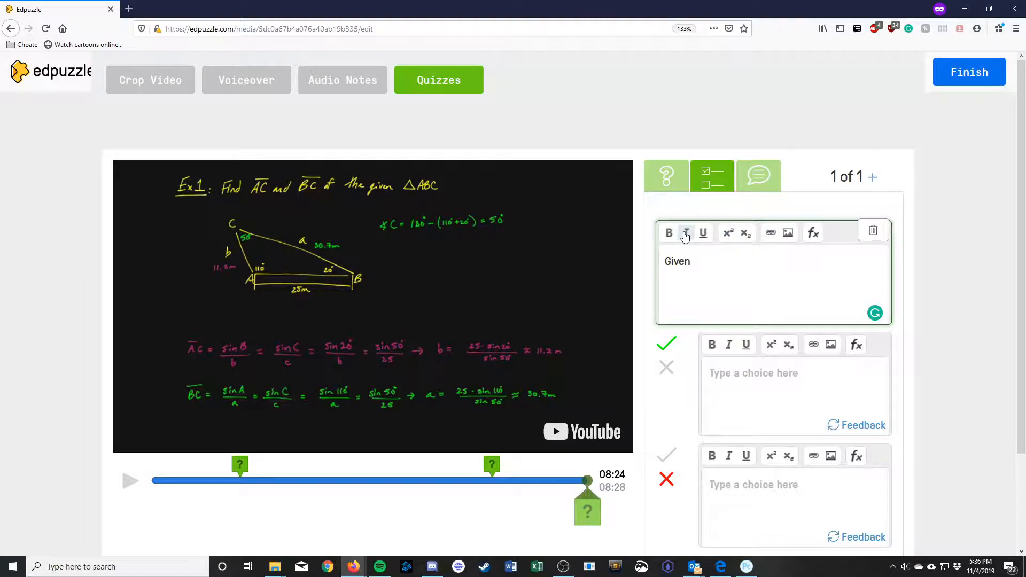
{"action": "left_click", "coordinate": [813, 233]}
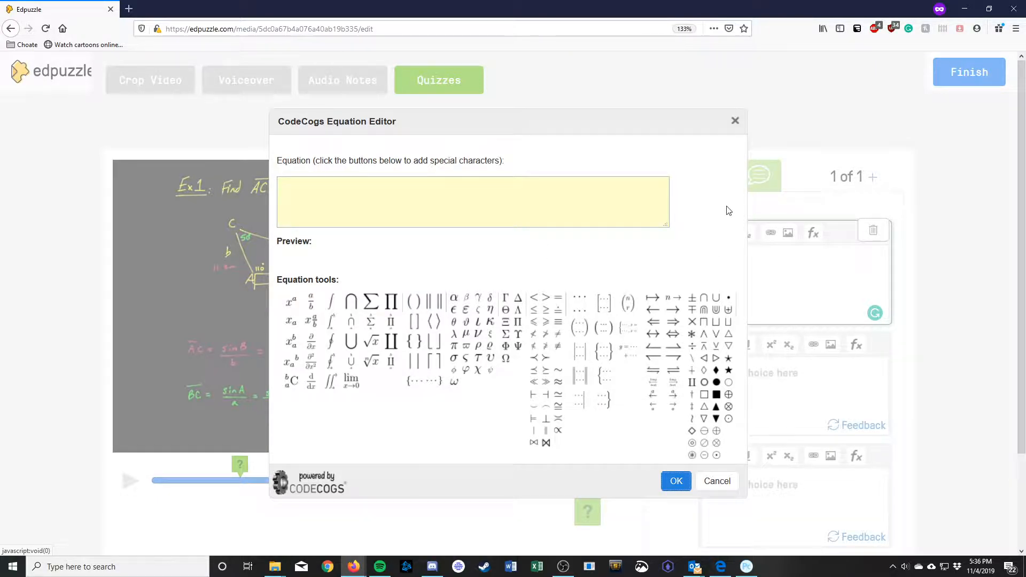
{"action": "left_click", "coordinate": [735, 121]}
{"action": "type", "text": "m"}
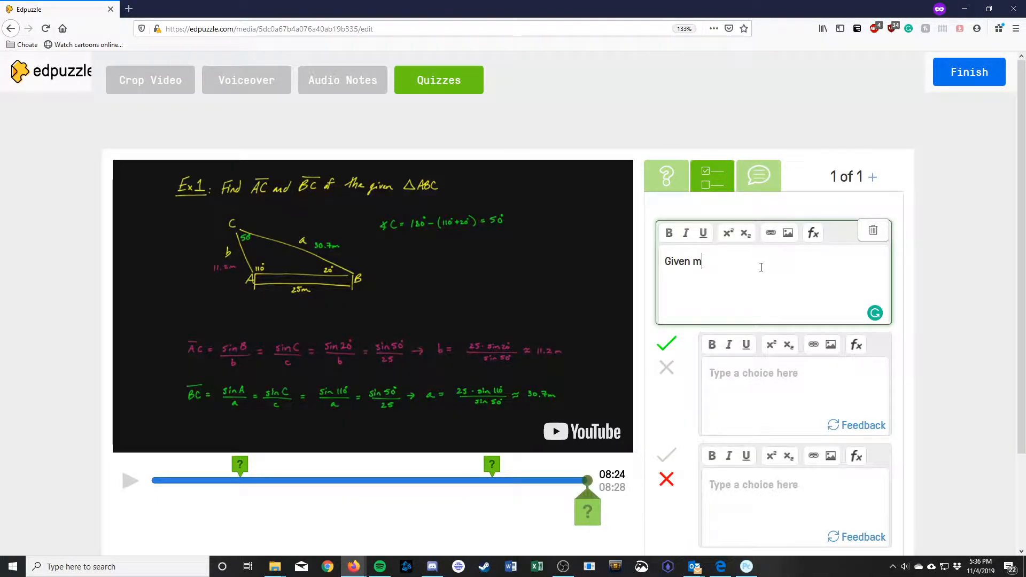
Step: Insert the equation \angle B = 143\degree into the question, followed by ', m'
{"action": "left_click", "coordinate": [812, 233]}
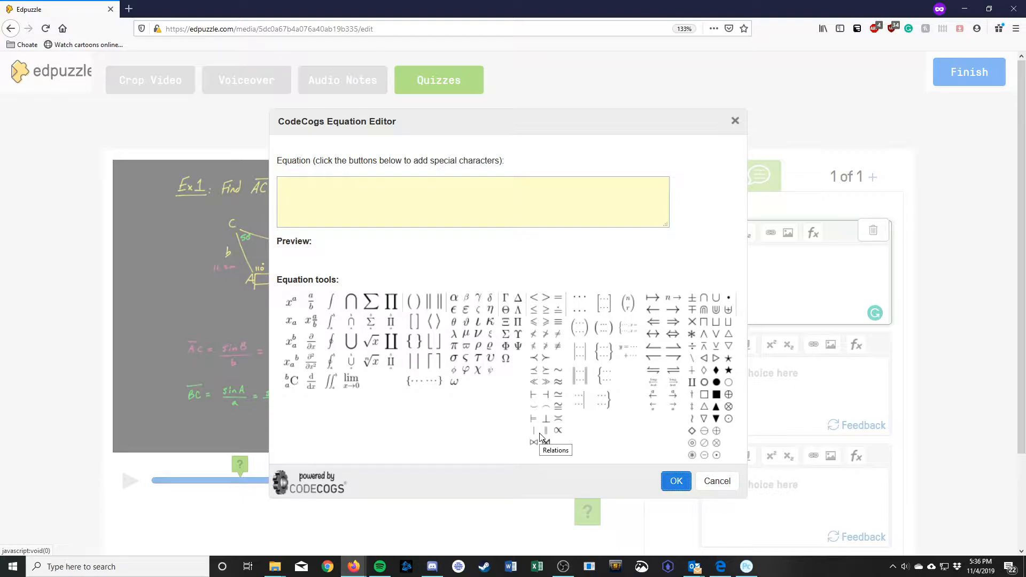
{"action": "left_click", "coordinate": [494, 208]}
{"action": "type", "text": "/angle"}
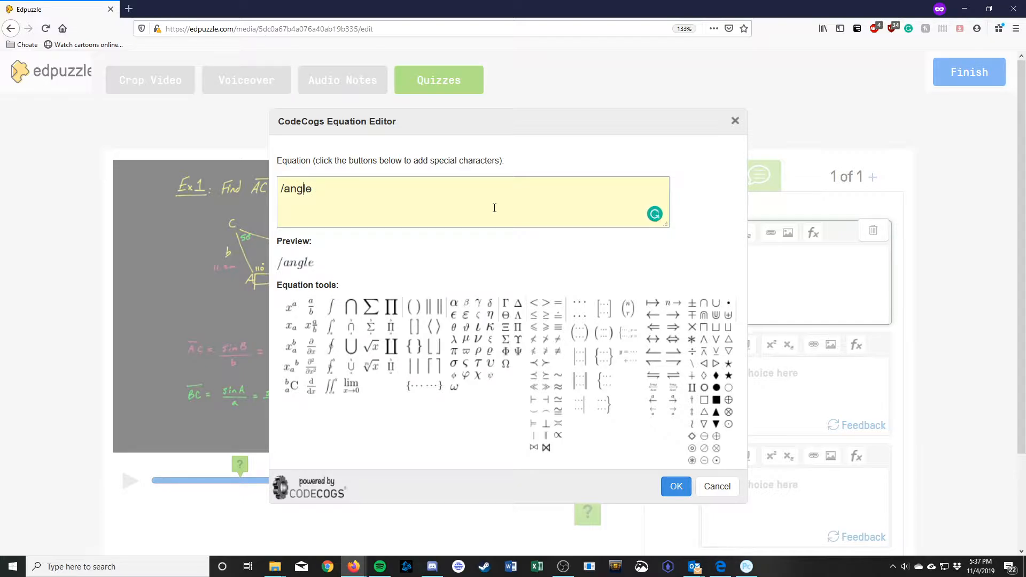
{"action": "key", "text": "BackSpace"}
{"action": "key", "text": "BackSpace"}
{"action": "key", "text": "BackSpace"}
{"action": "key", "text": "BackSpace"}
{"action": "key", "text": "BackSpace"}
{"action": "left_click", "coordinate": [311, 309]}
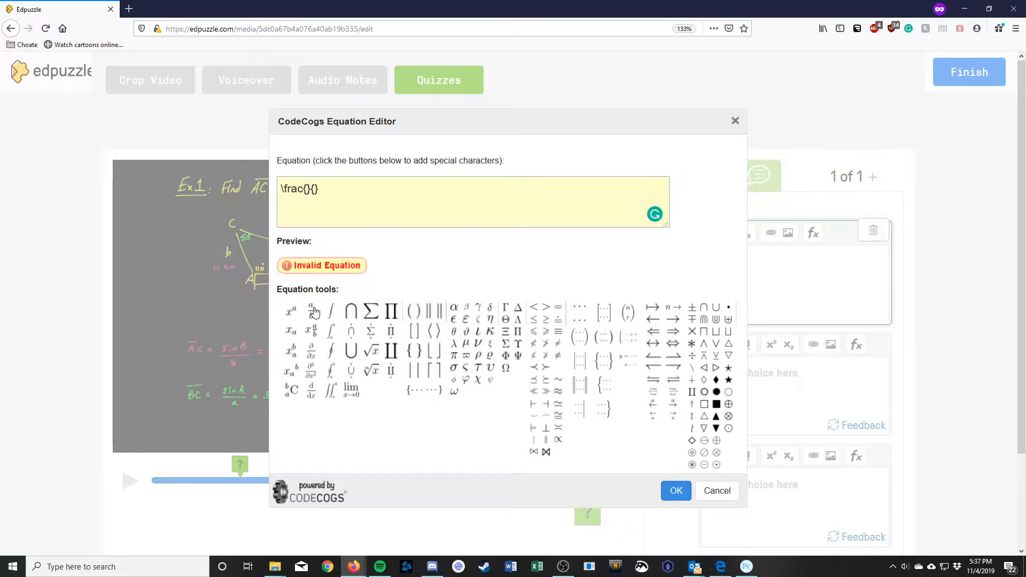
{"action": "left_click_drag", "start_coordinate": [321, 189], "coordinate": [282, 189]}
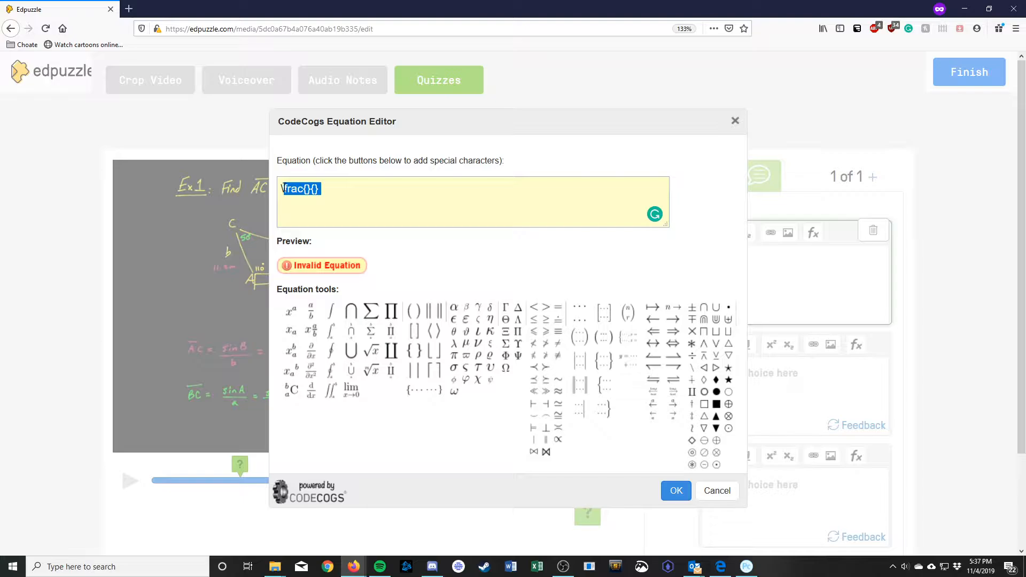
{"action": "type", "text": "\\angle"}
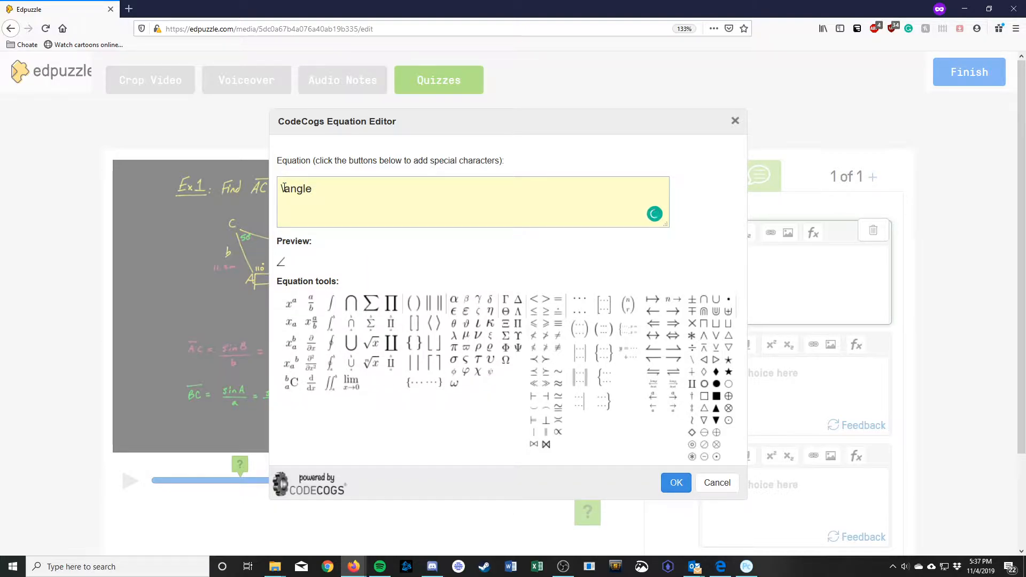
{"action": "type", "text": "B"}
{"action": "key", "text": "BackSpace"}
{"action": "type", "text": "B"}
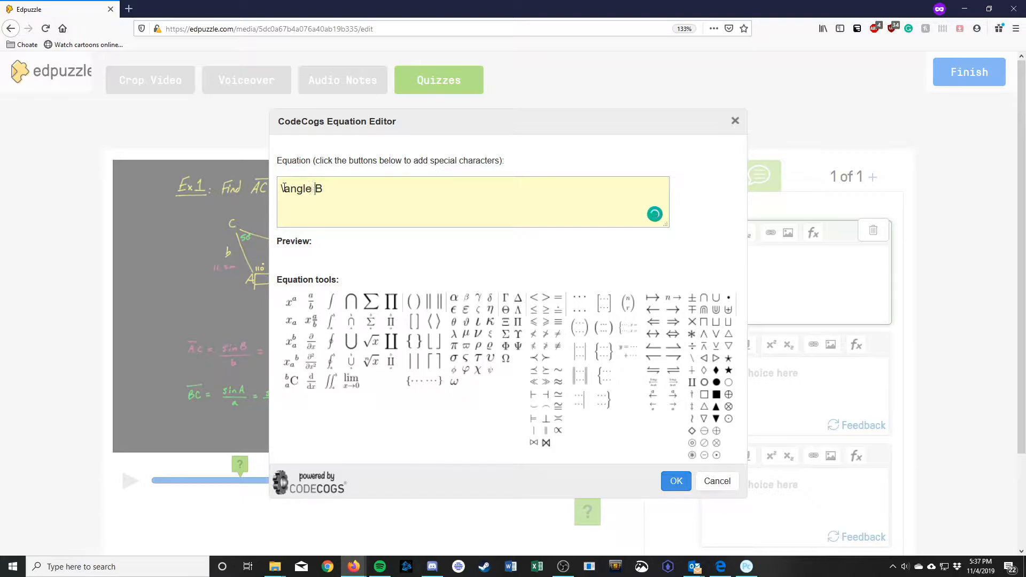
{"action": "type", "text": " = 143"}
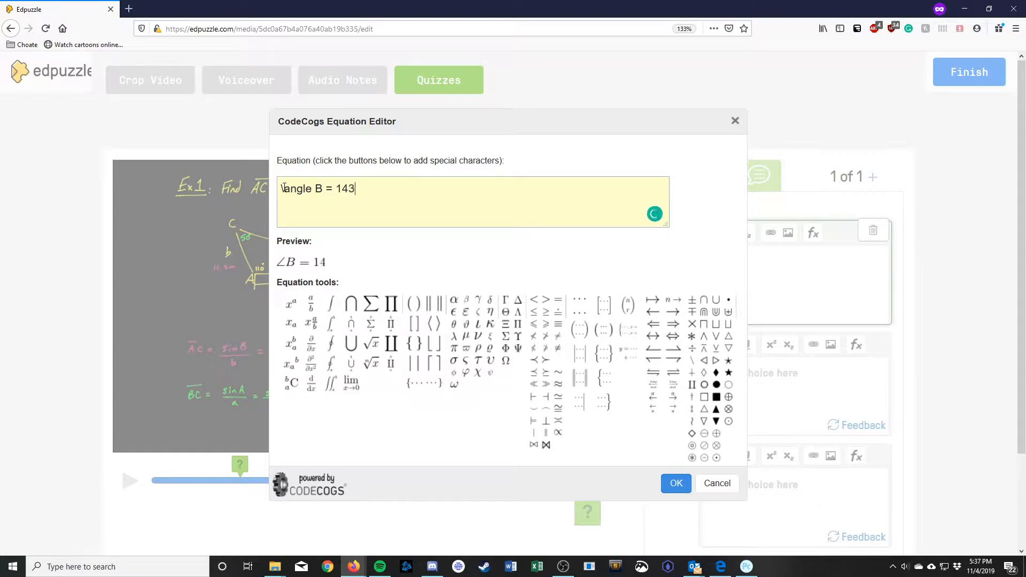
{"action": "key", "text": "BackSpace"}
{"action": "type", "text": "3\\"}
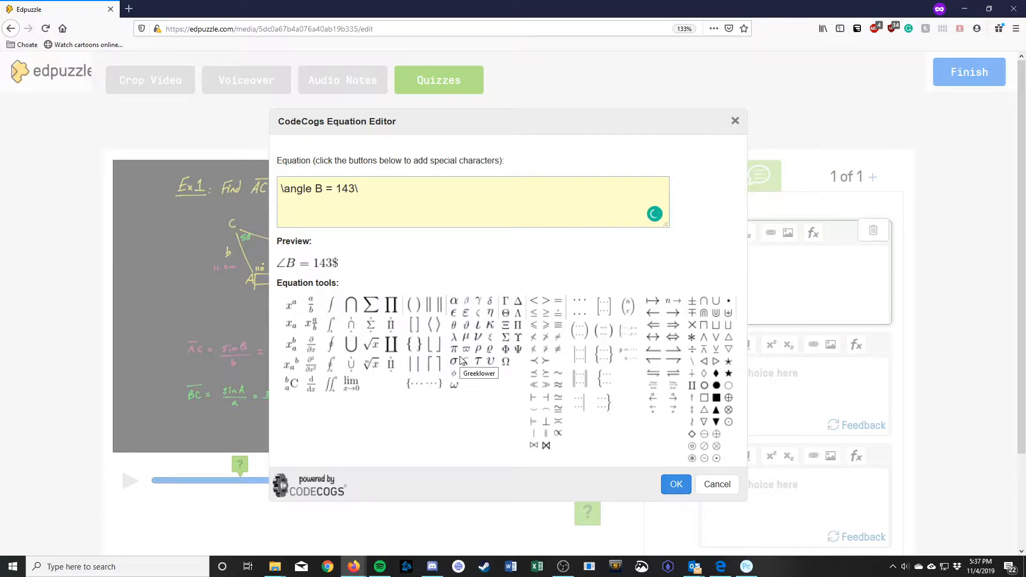
{"action": "type", "text": "degree"}
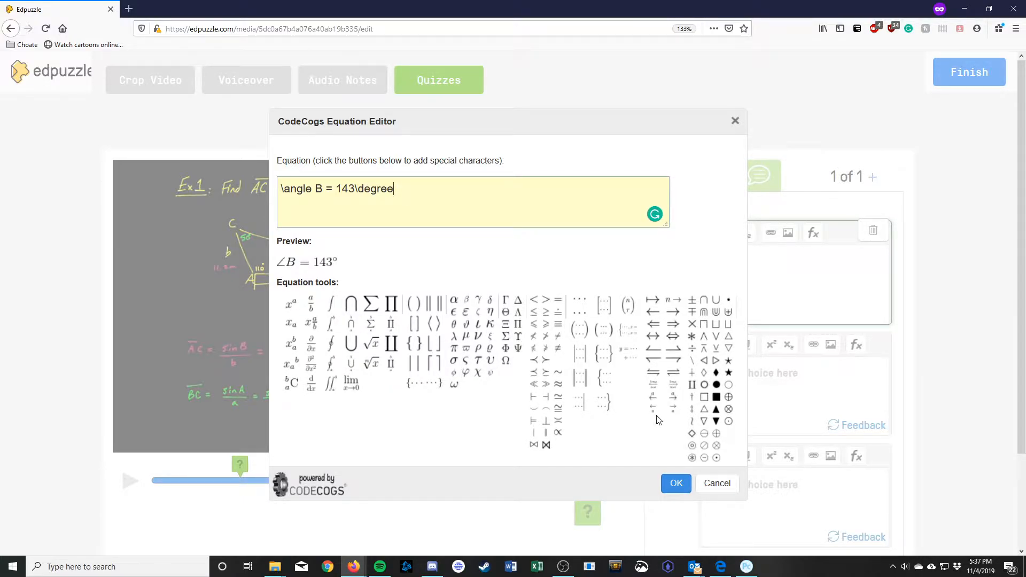
{"action": "left_click", "coordinate": [676, 483]}
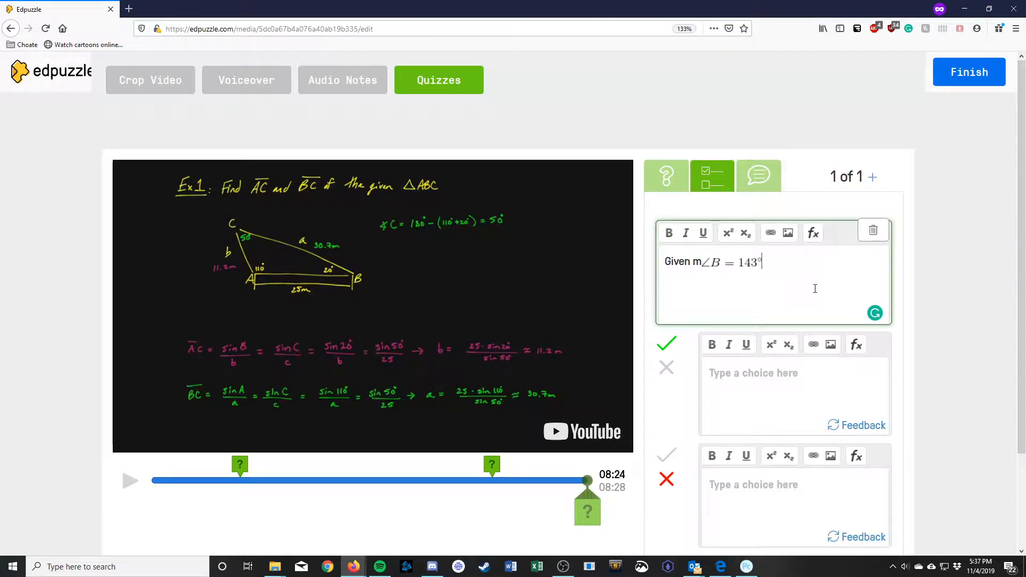
{"action": "type", "text": ", "}
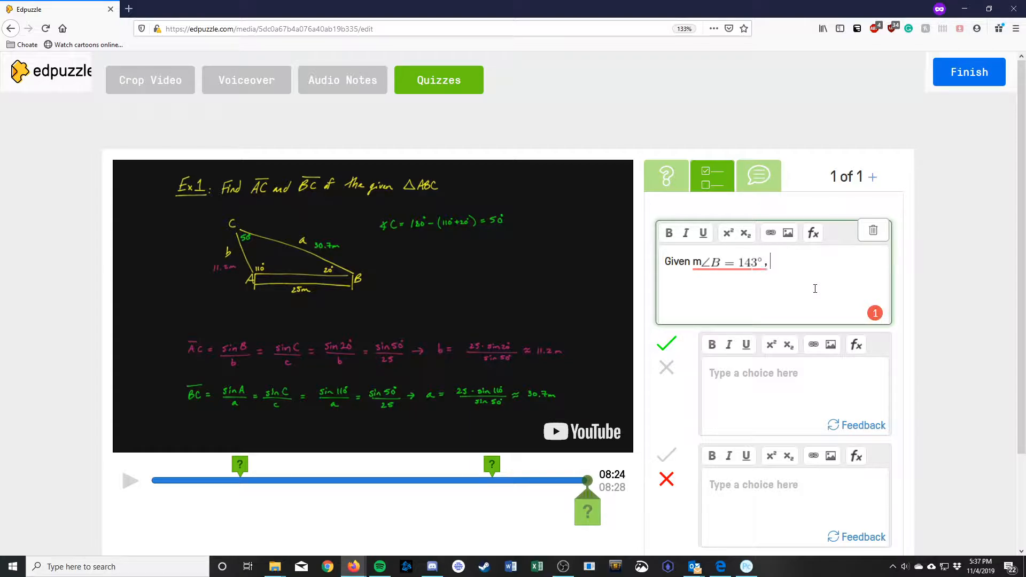
{"action": "type", "text": "m"}
{"action": "mouse_move", "coordinate": [691, 264]}
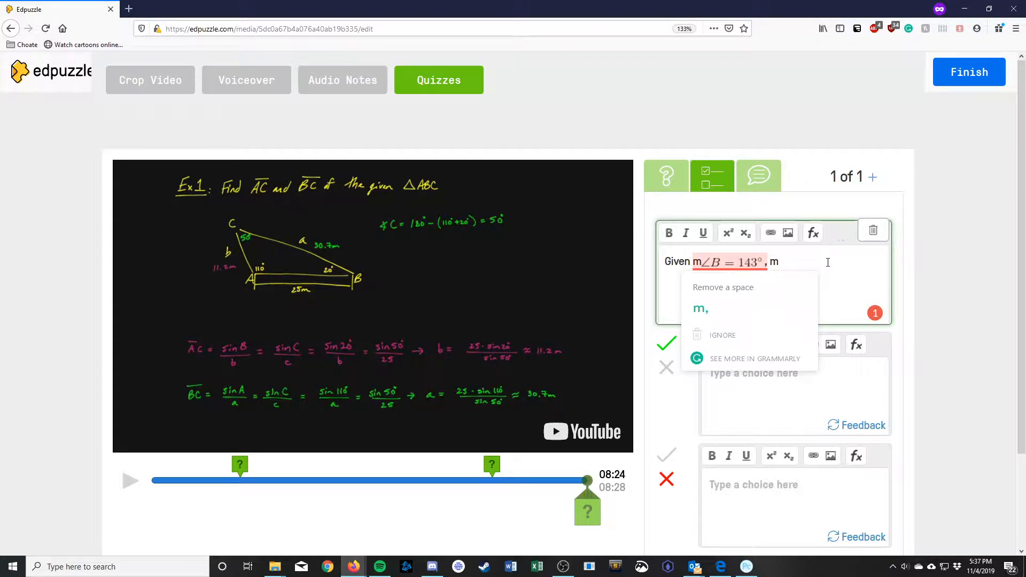
Step: Insert a second equation, ∠C = 16°, into the question text
{"action": "left_click", "coordinate": [812, 233]}
{"action": "left_click", "coordinate": [402, 197]}
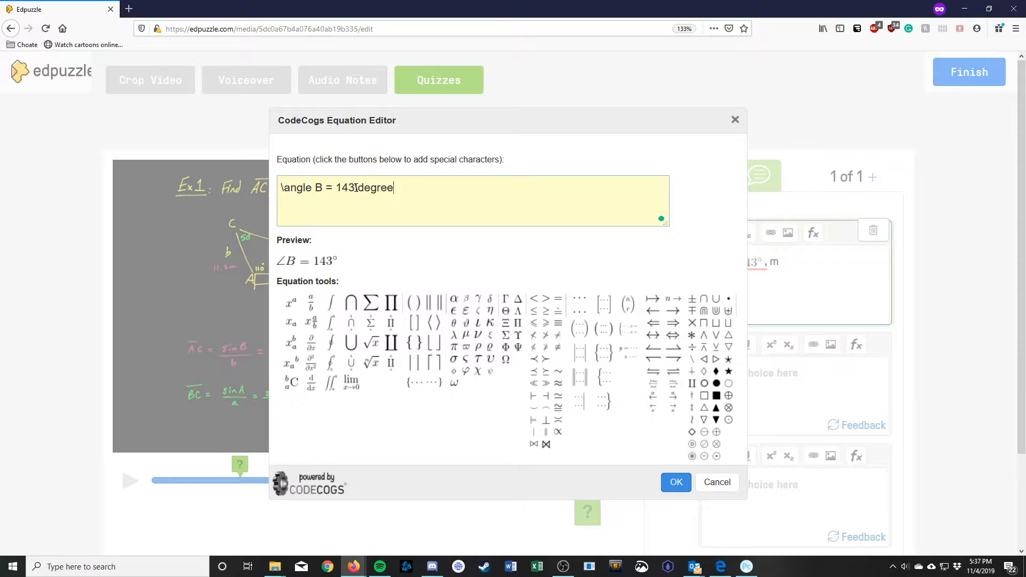
{"action": "key", "text": "BackSpace"}
{"action": "type", "text": "C"}
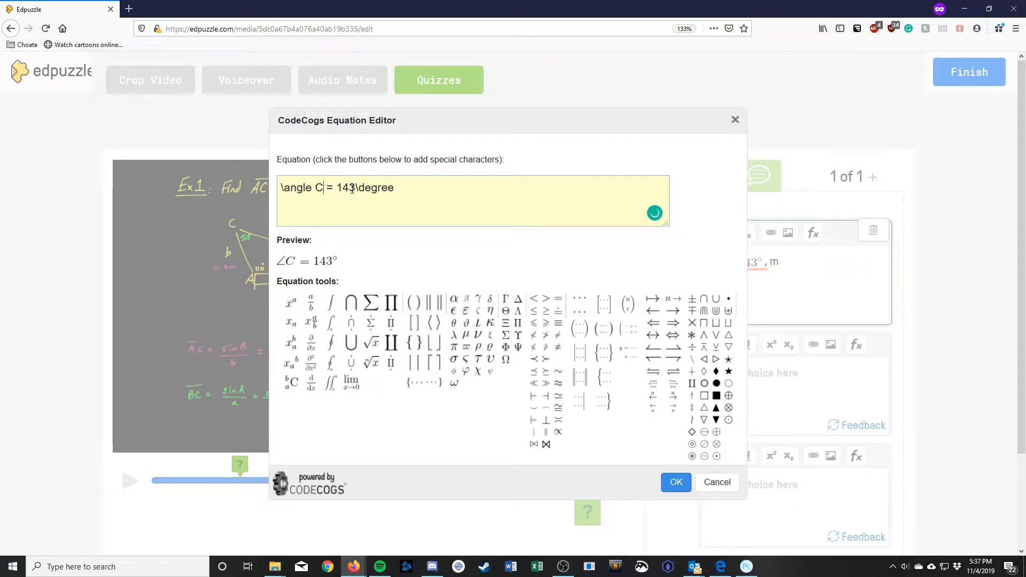
{"action": "key", "text": "BackSpace"}
{"action": "key", "text": "BackSpace"}
{"action": "type", "text": "6"}
{"action": "left_click", "coordinate": [676, 482]}
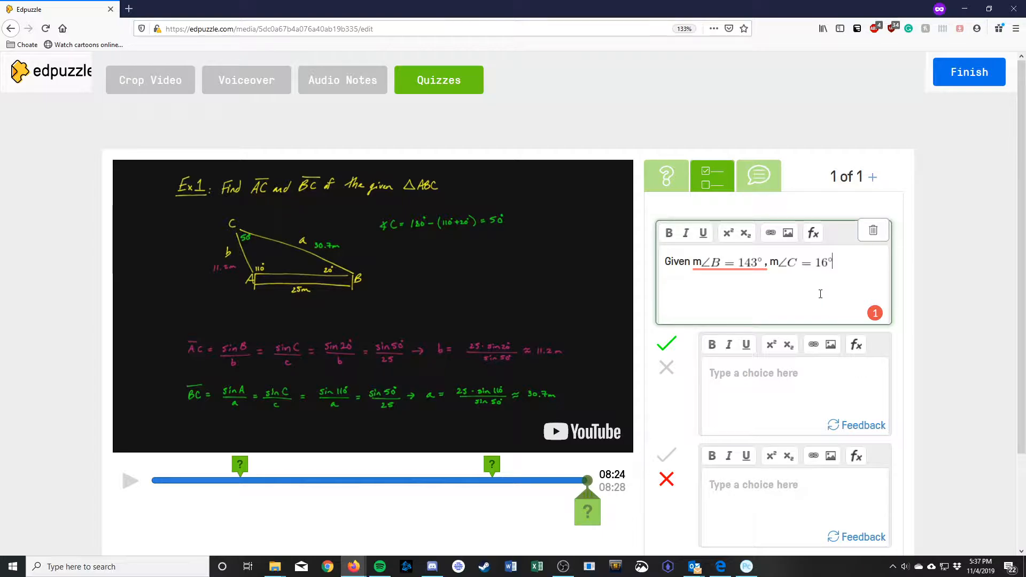
Step: Finish the question with ', b = 37 in.' and 'Find c' on a new line
{"action": "type", "text": ", b=37 in"}
{"action": "key", "text": "Left"}
{"action": "key", "text": "Left"}
{"action": "key", "text": "Left"}
{"action": "key", "text": "Left"}
{"action": "key", "text": "Right"}
{"action": "key", "text": "Right"}
{"action": "key", "text": "Right"}
{"action": "key", "text": "Right"}
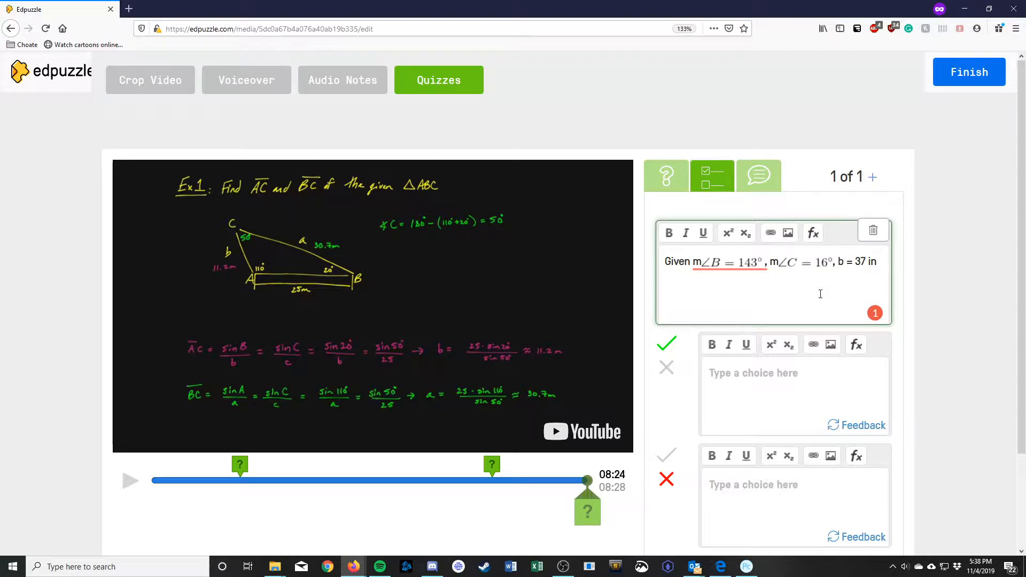
{"action": "key", "text": "Return"}
{"action": "type", "text": "Find c"}
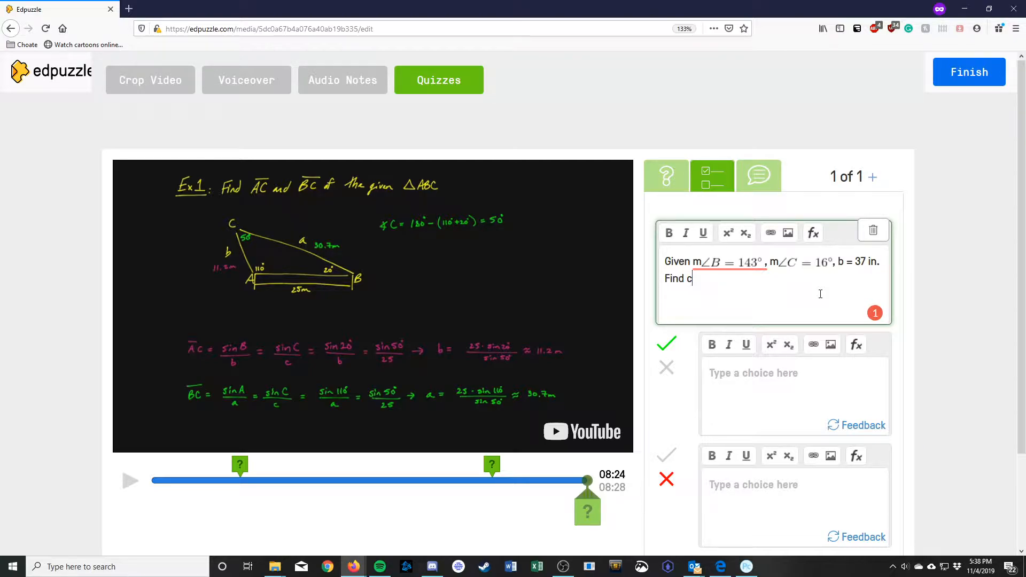
Step: Fill the answer choices with 16.9 in as correct and gh as incorrect
{"action": "left_click", "coordinate": [762, 374]}
{"action": "type", "text": "16.9 in"}
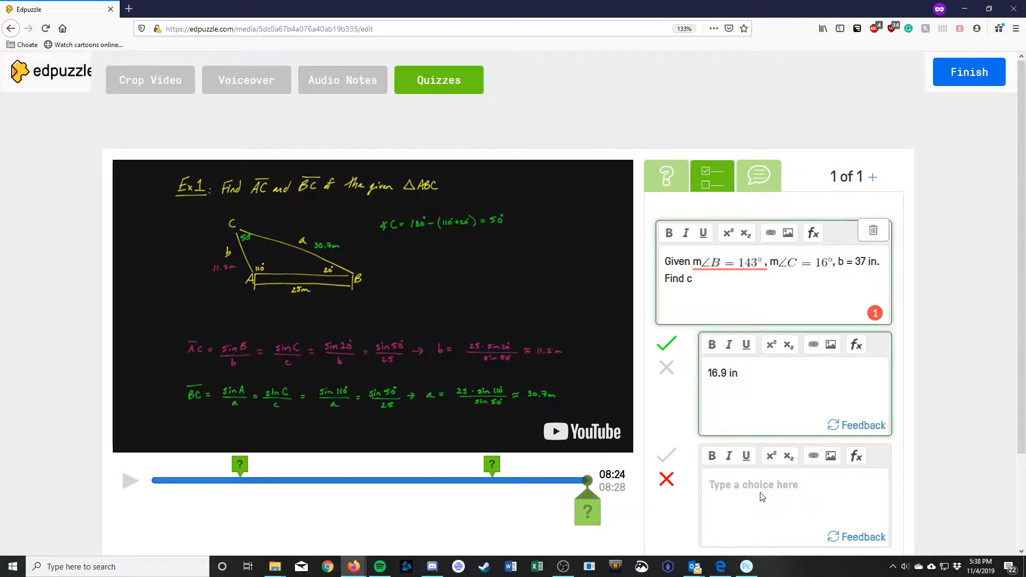
{"action": "scroll", "coordinate": [762, 497], "scroll_direction": "down", "scroll_amount": 3}
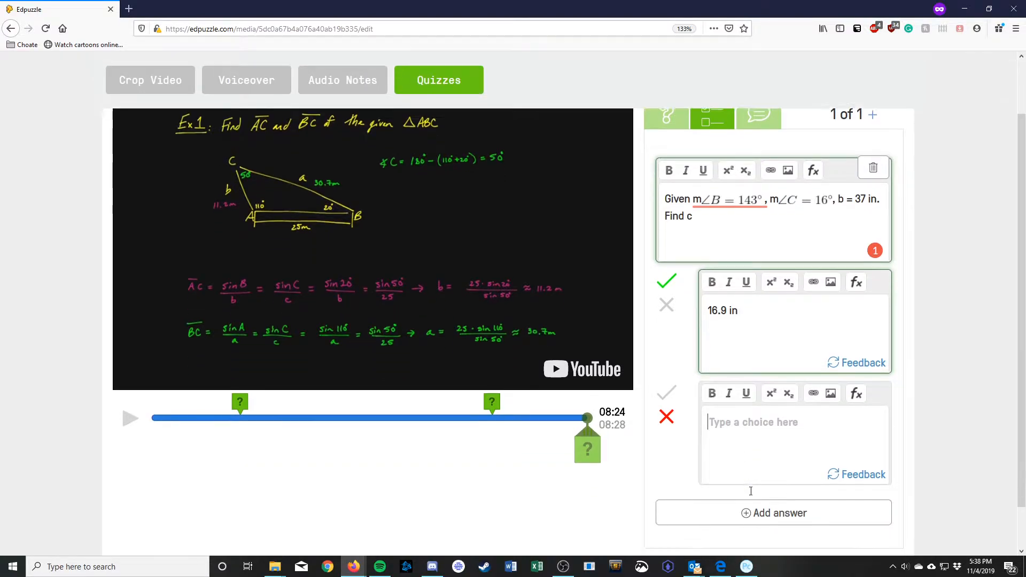
{"action": "scroll", "coordinate": [751, 412], "scroll_direction": "up", "scroll_amount": 2}
{"action": "left_click", "coordinate": [751, 476]}
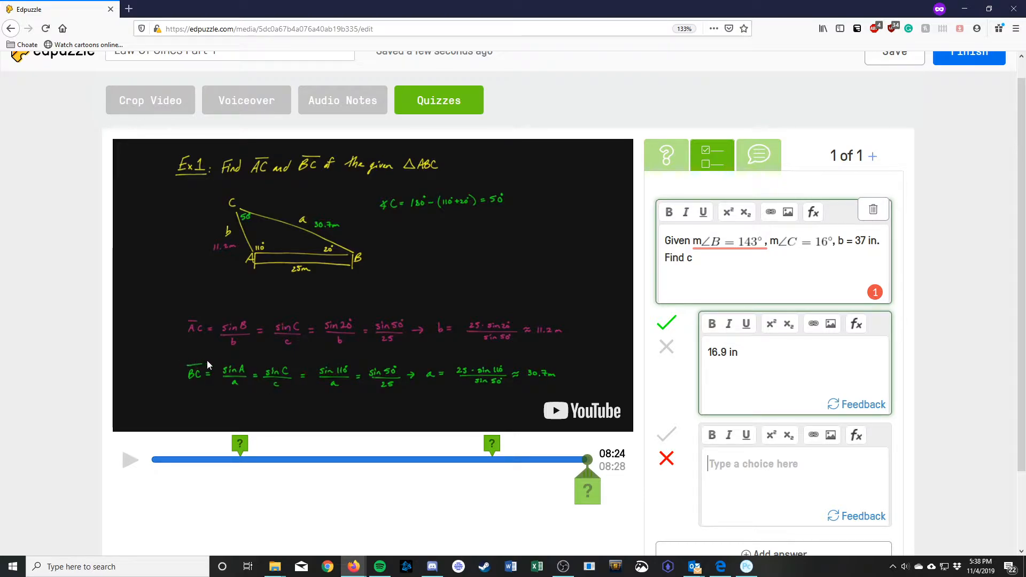
{"action": "scroll", "coordinate": [839, 454], "scroll_direction": "down", "scroll_amount": 3}
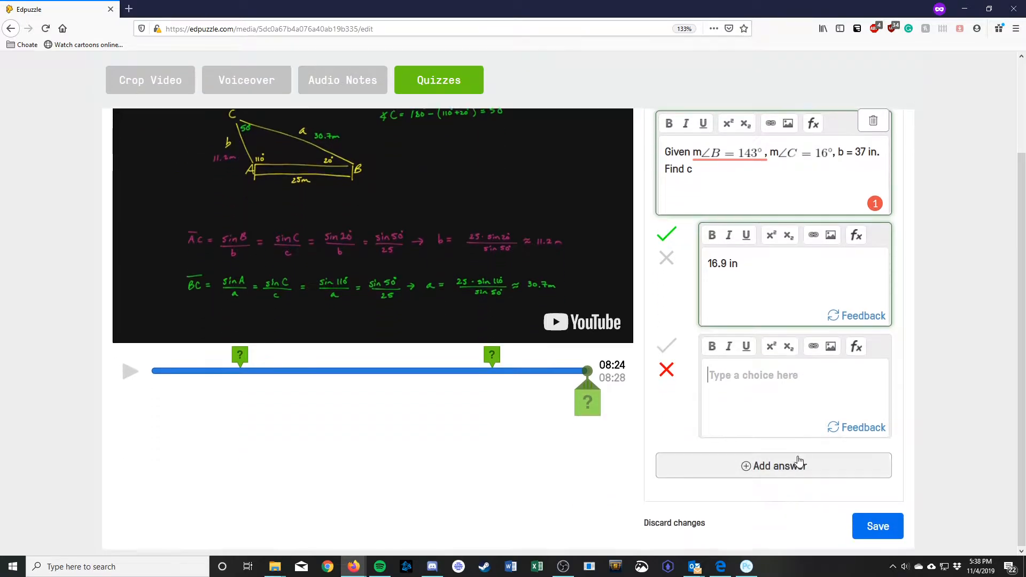
{"action": "type", "text": "gh"}
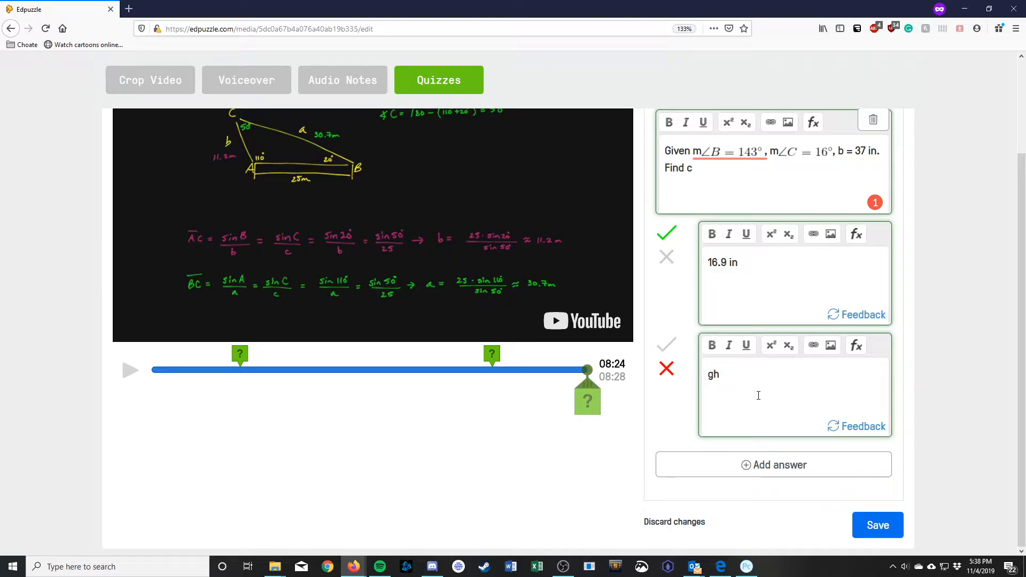
{"action": "scroll", "coordinate": [762, 387], "scroll_direction": "up", "scroll_amount": 2}
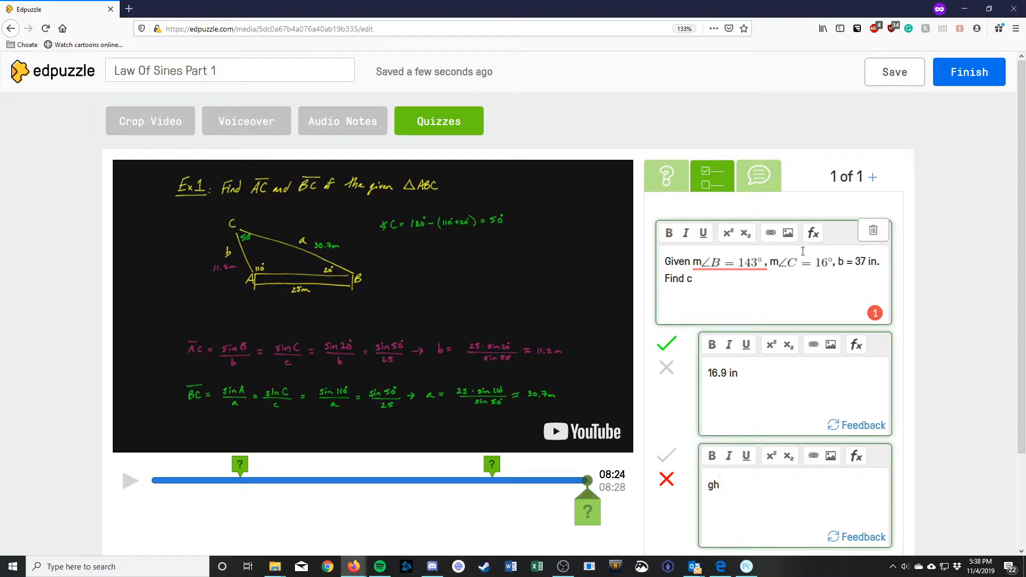
{"action": "scroll", "coordinate": [800, 261], "scroll_direction": "down", "scroll_amount": 1}
{"action": "scroll", "coordinate": [728, 483], "scroll_direction": "down", "scroll_amount": 2}
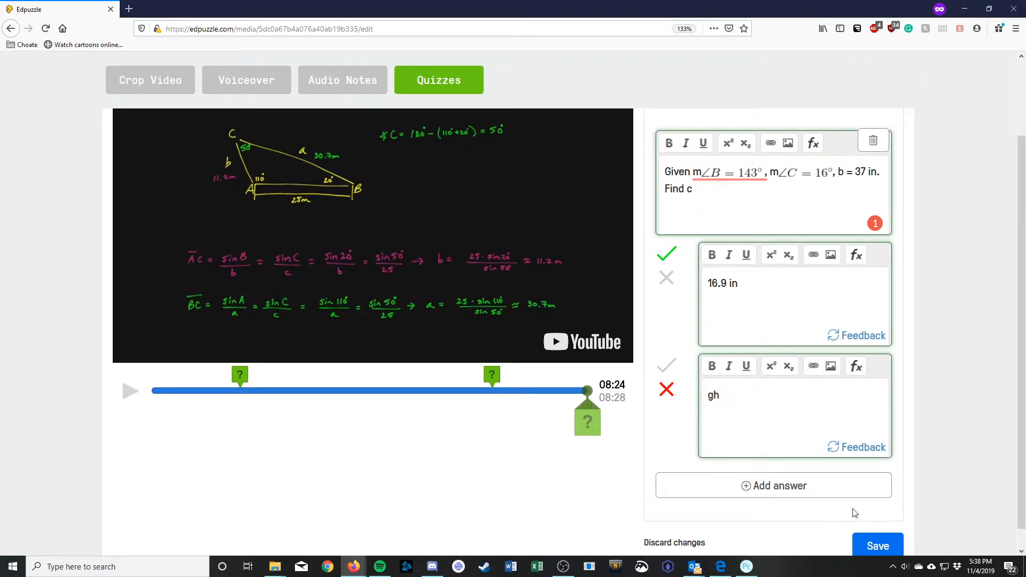
{"action": "scroll", "coordinate": [852, 454], "scroll_direction": "up", "scroll_amount": 2}
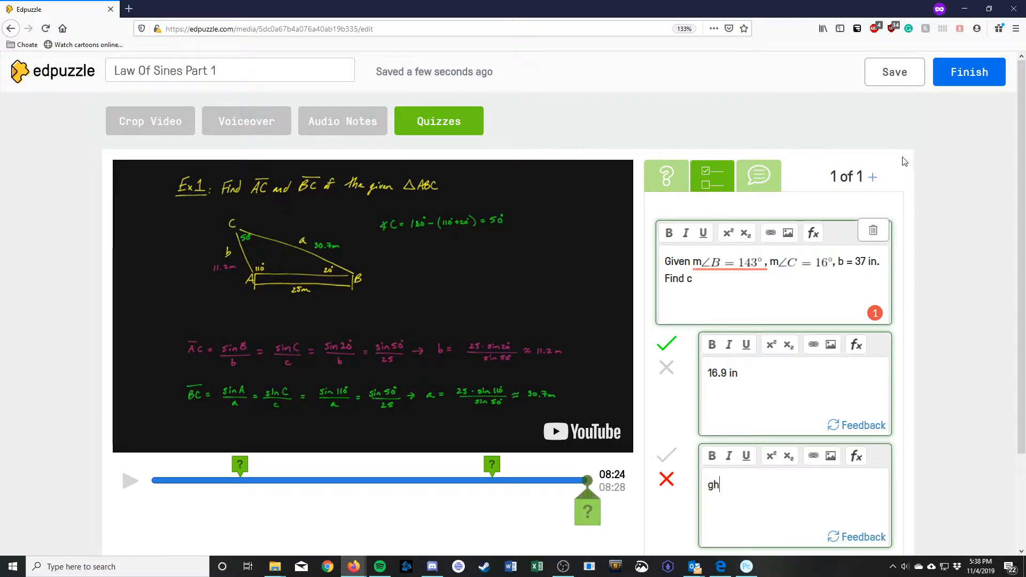
{"action": "left_click", "coordinate": [872, 178]}
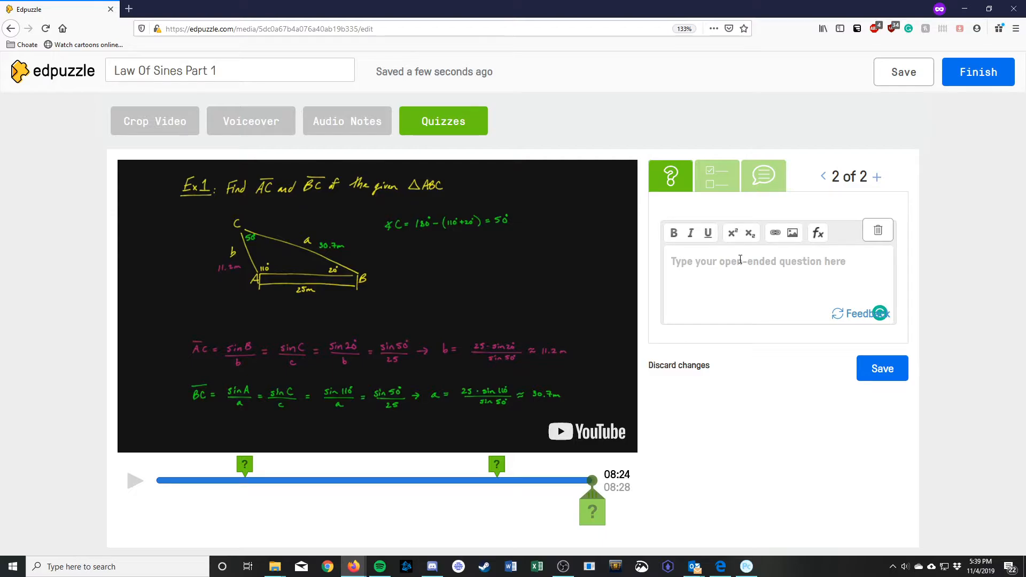
Step: Write the open-ended question 'What topic would you like to begin the next class?' and save it
{"action": "type", "text": "What t"}
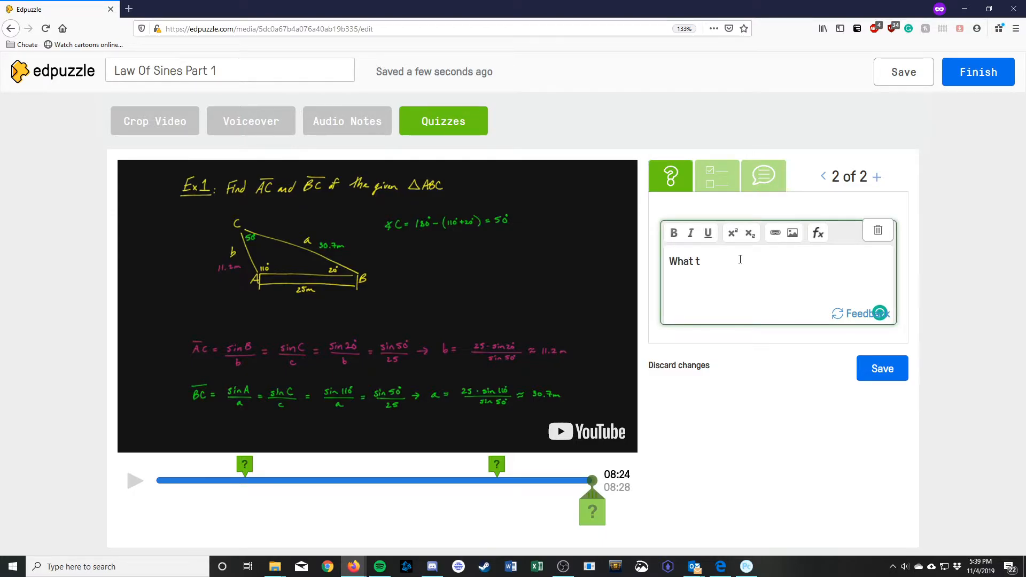
{"action": "type", "text": "opic would you like to begin the next class?"}
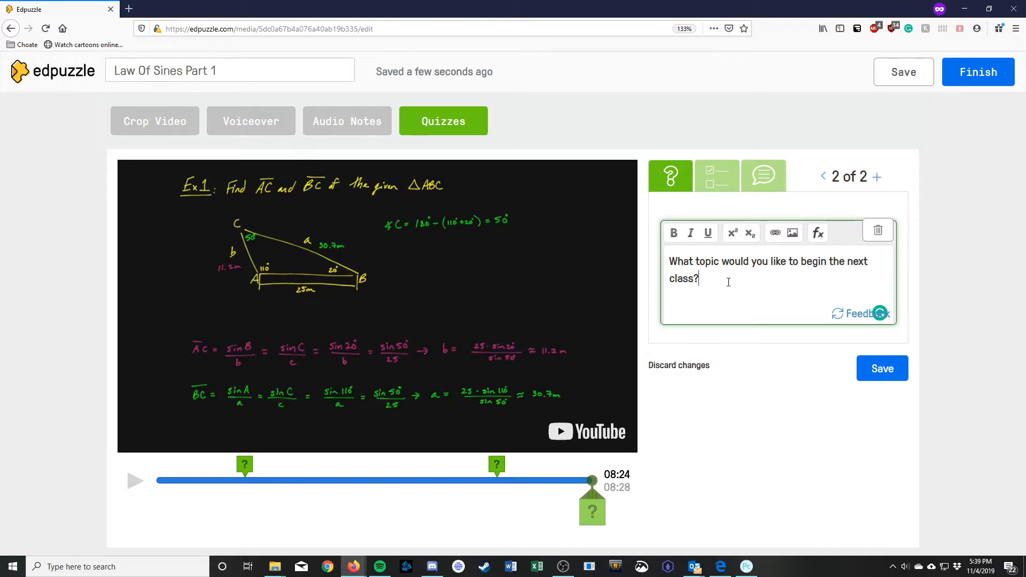
{"action": "type", "text": "wit"}
{"action": "key", "text": "BackSpace"}
{"action": "key", "text": "BackSpace"}
{"action": "key", "text": "BackSpace"}
{"action": "key", "text": "BackSpace"}
{"action": "left_click", "coordinate": [881, 374]}
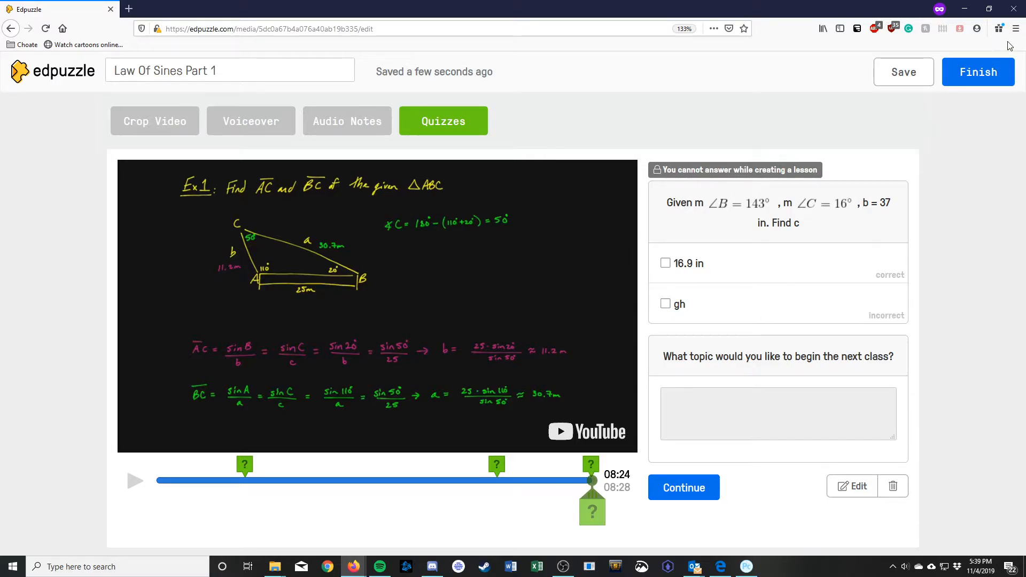
Step: Finish editing and assign the lesson to all of Precalc E Block 19_20 with no due date
{"action": "left_click", "coordinate": [977, 83]}
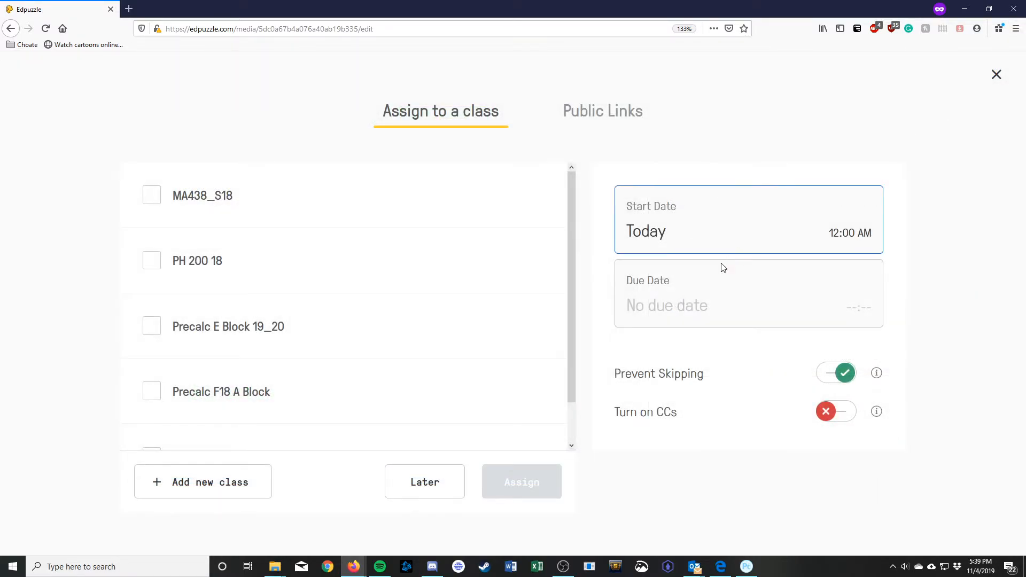
{"action": "scroll", "coordinate": [197, 325], "scroll_direction": "down", "scroll_amount": 1}
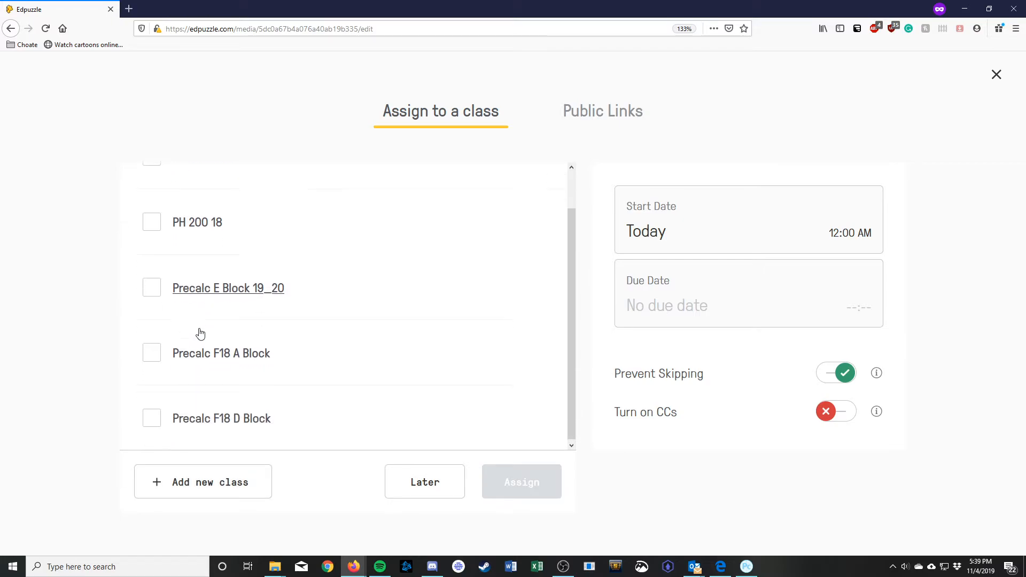
{"action": "scroll", "coordinate": [202, 419], "scroll_direction": "up", "scroll_amount": 1}
{"action": "scroll", "coordinate": [199, 377], "scroll_direction": "down", "scroll_amount": 1}
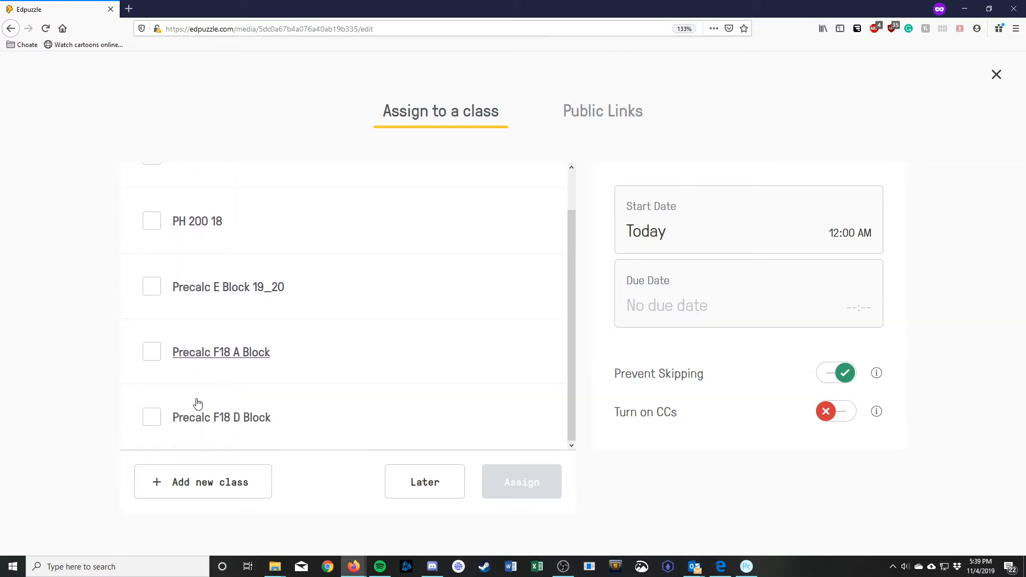
{"action": "left_click", "coordinate": [155, 289]}
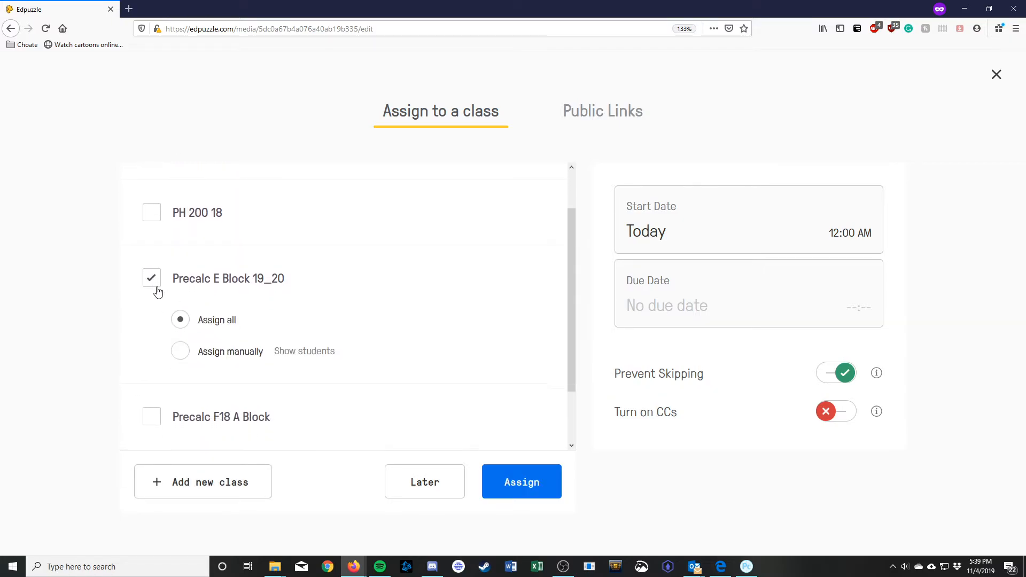
{"action": "left_click", "coordinate": [180, 348]}
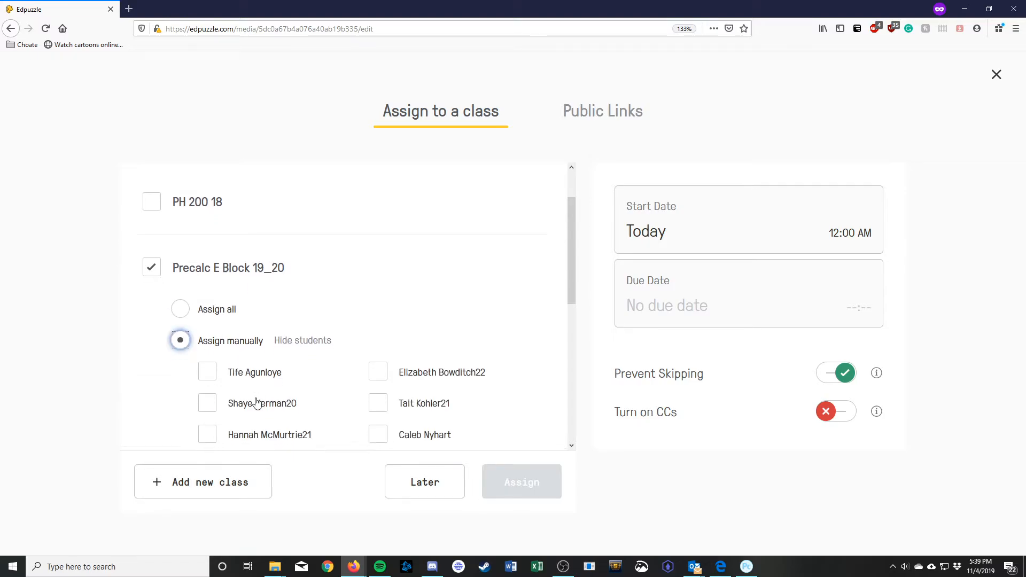
{"action": "scroll", "coordinate": [256, 398], "scroll_direction": "down", "scroll_amount": 4}
{"action": "scroll", "coordinate": [257, 398], "scroll_direction": "up", "scroll_amount": 4}
{"action": "left_click", "coordinate": [179, 321]}
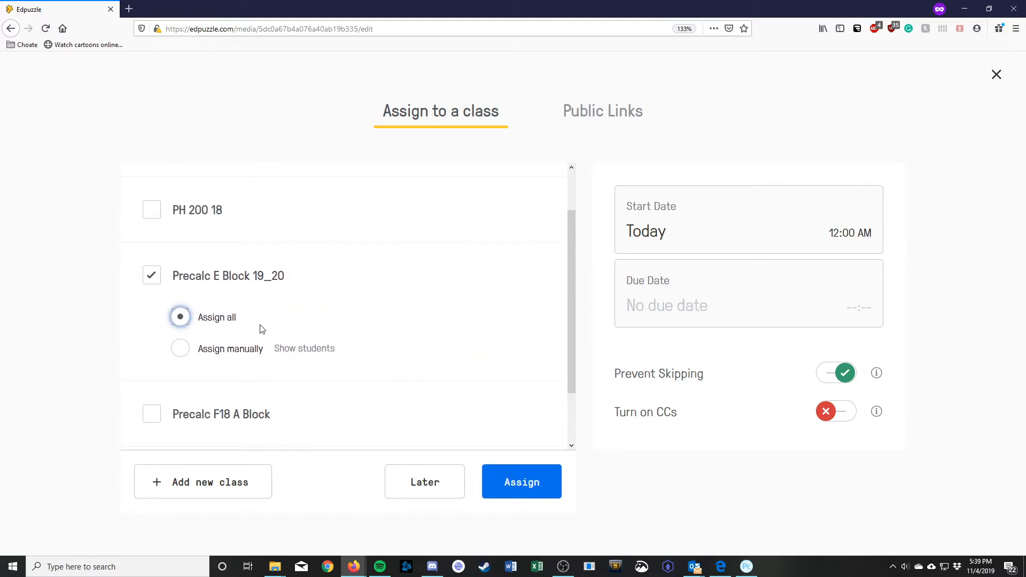
{"action": "left_click", "coordinate": [670, 298]}
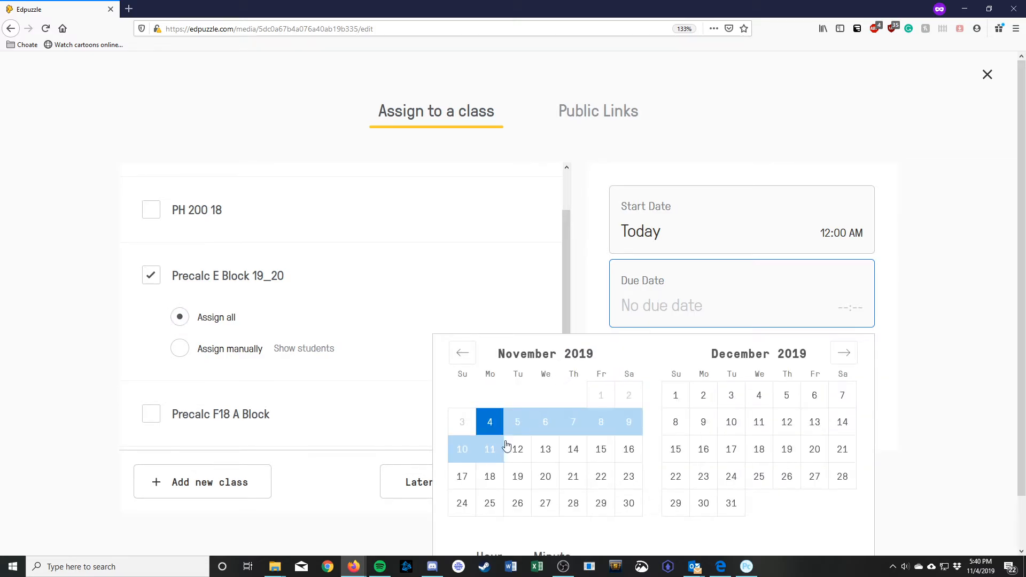
{"action": "left_click", "coordinate": [544, 422]}
{"action": "left_click", "coordinate": [919, 312]}
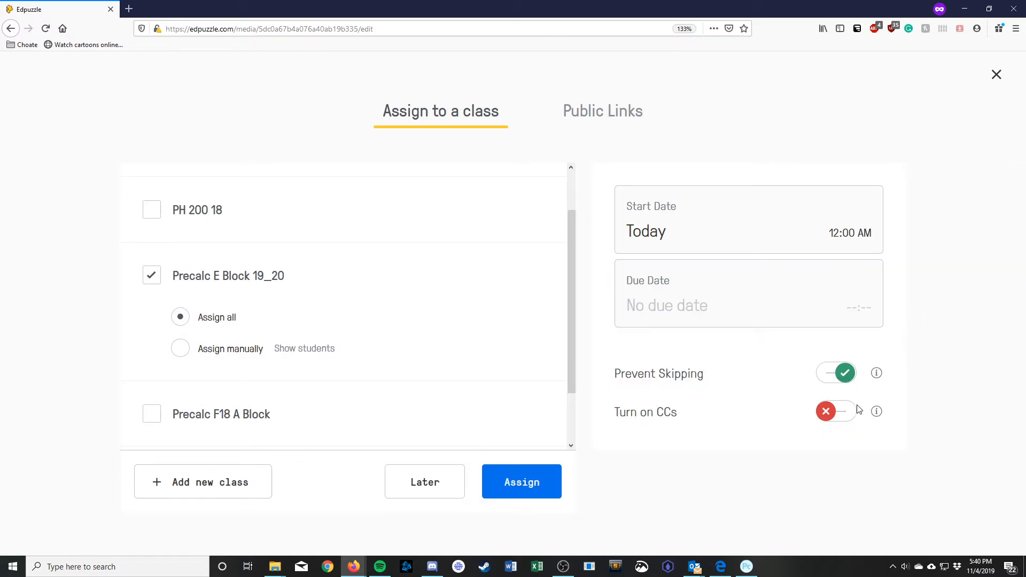